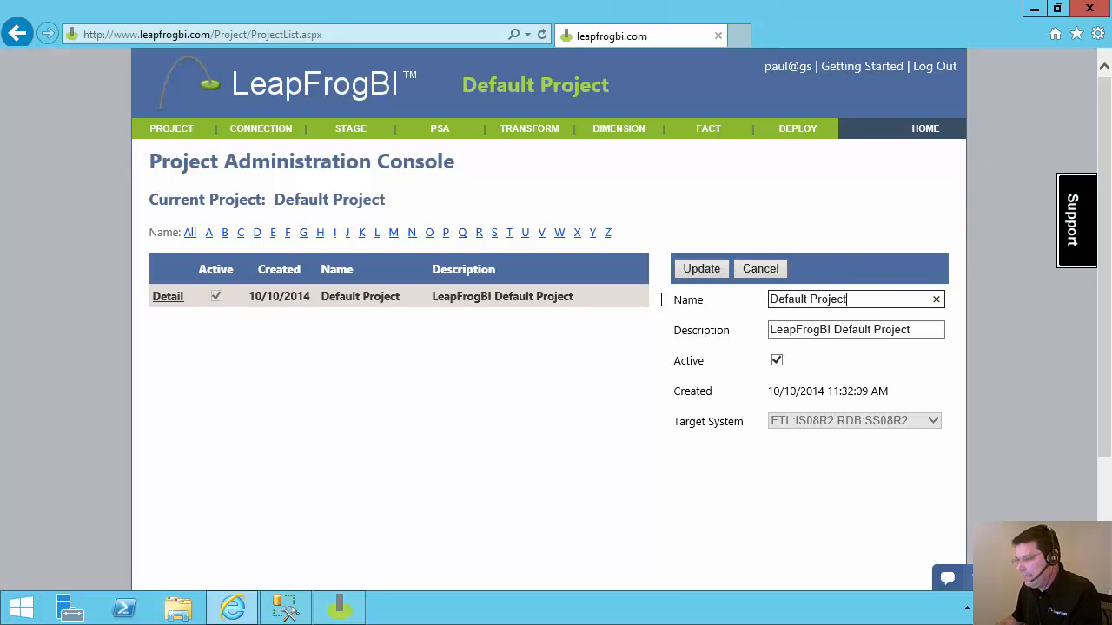
# - Rename the default project as Getting Started, set its description to Quick Start, and save the changes
pyautogui.click(659, 299)
pyautogui.write('Gettin')
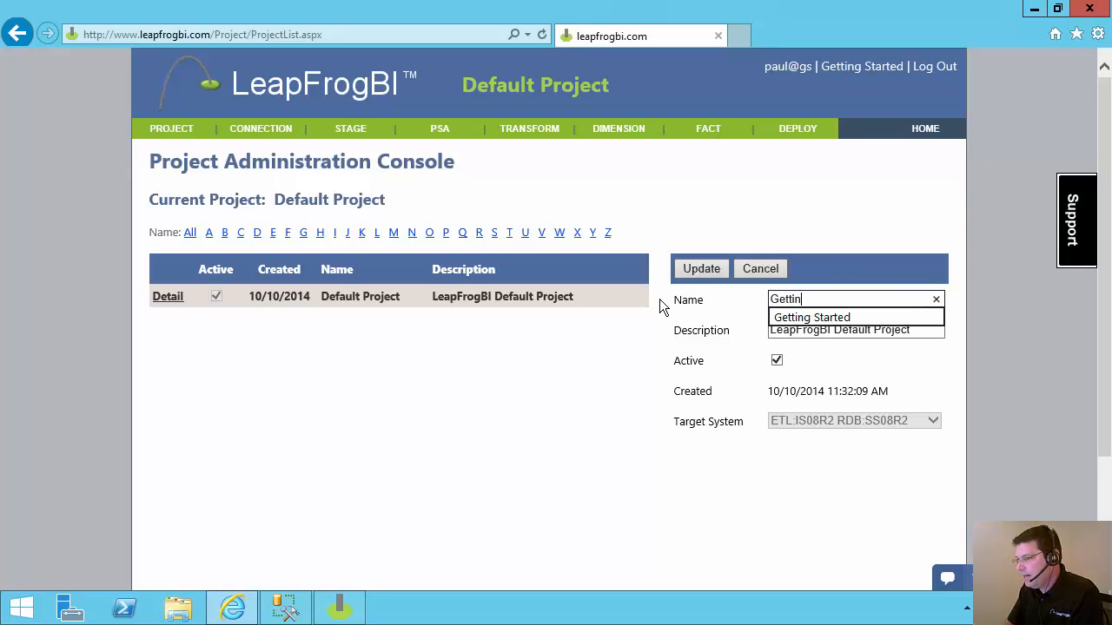
pyautogui.press('Down')
pyautogui.press('Tab')
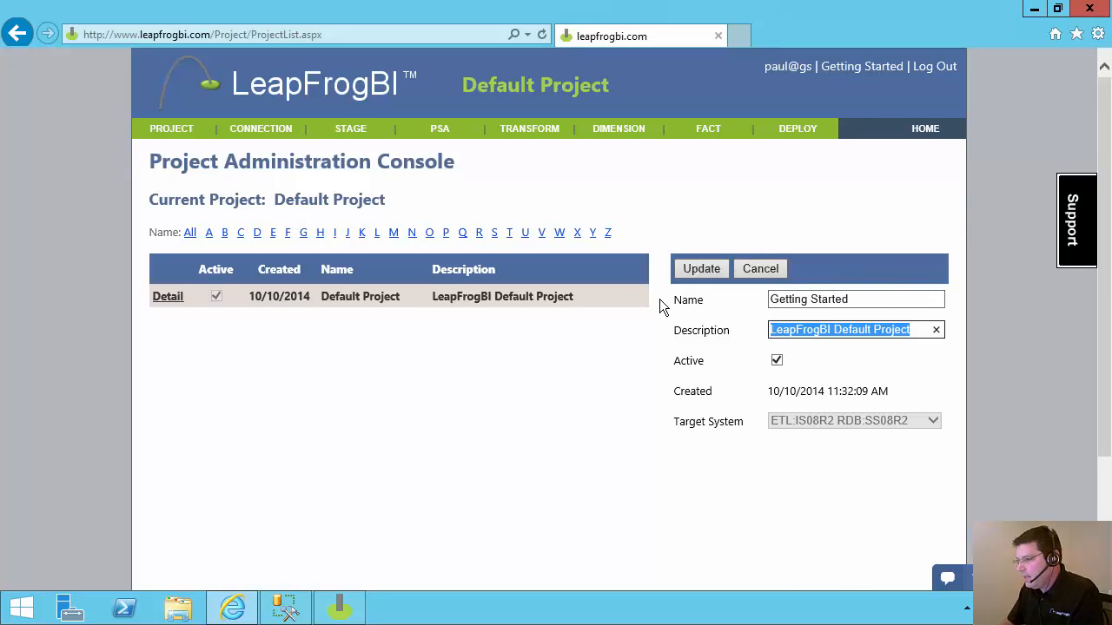
pyautogui.write('Qu')
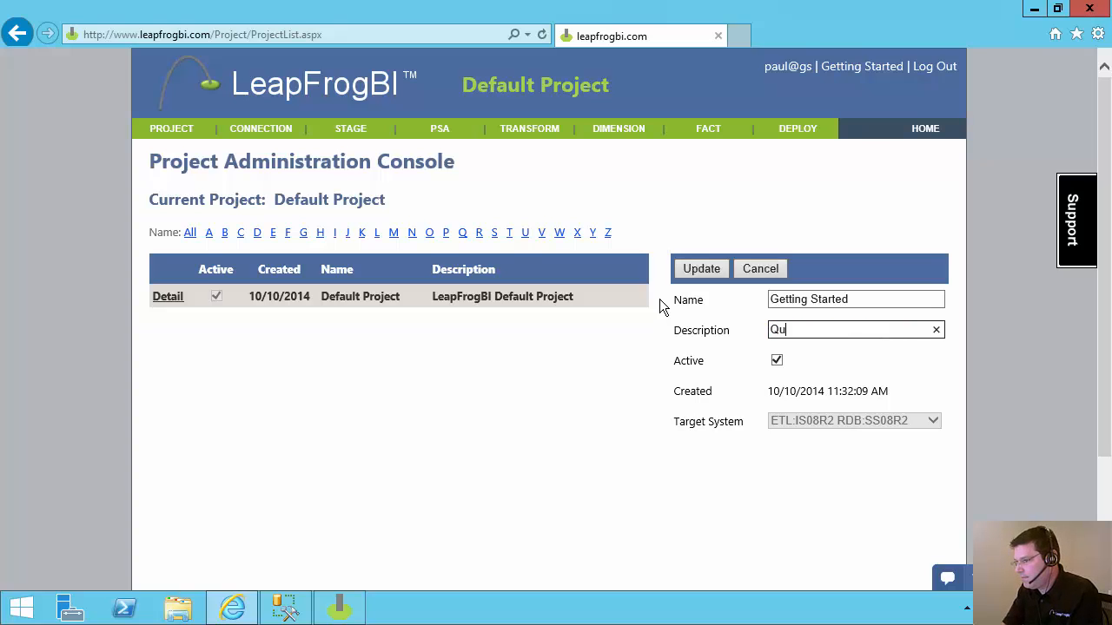
pyautogui.write('ick Start')
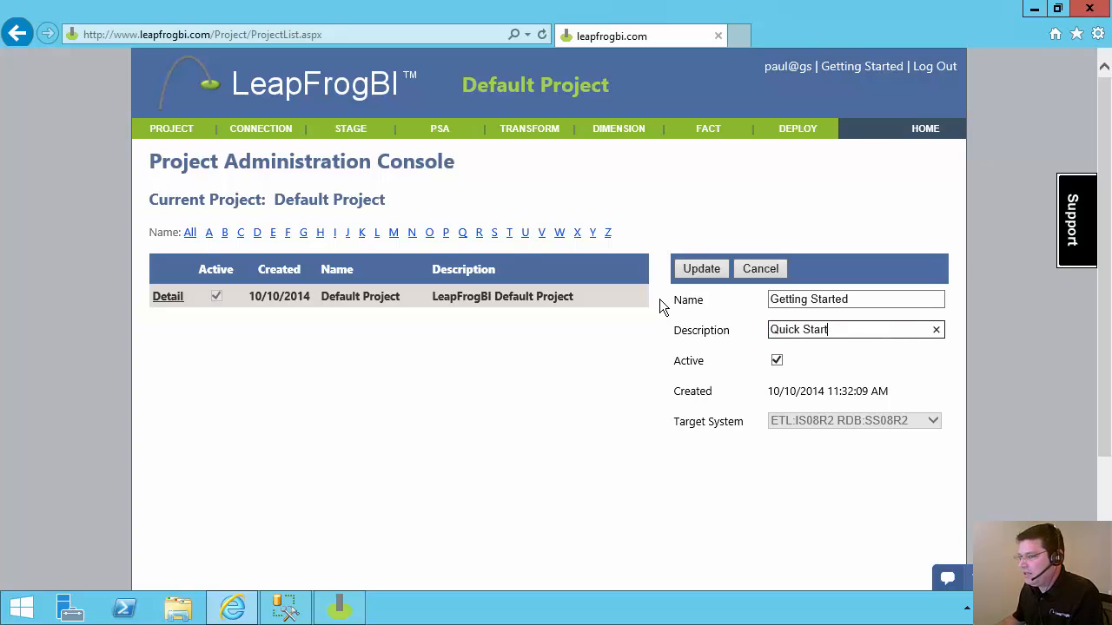
pyautogui.click(681, 264)
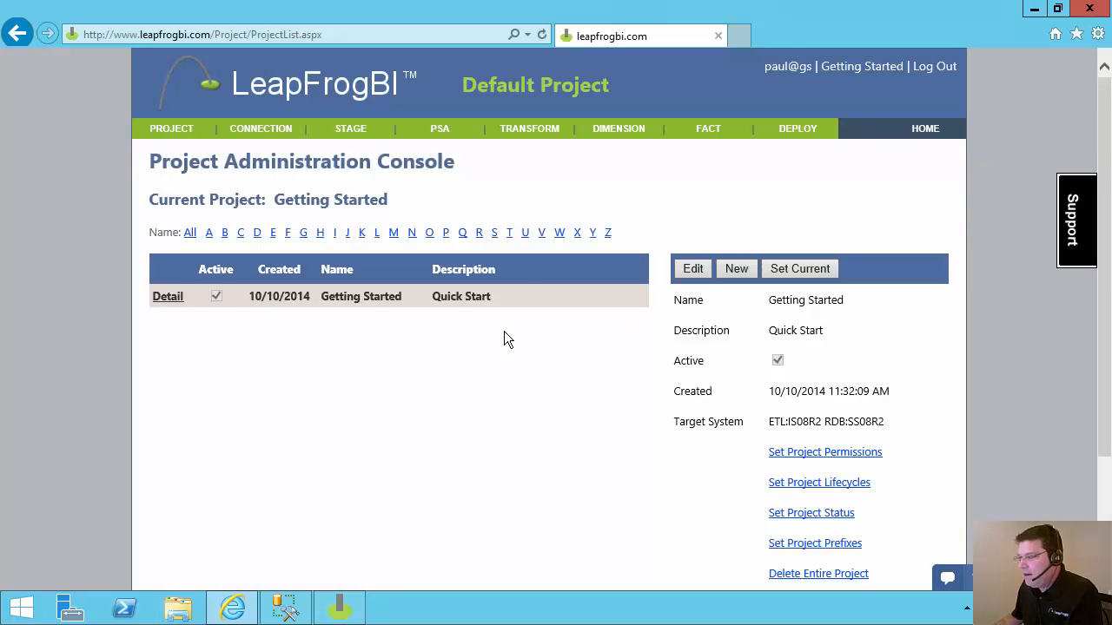
# - Set the Getting Started project's target system to ETL:IS2014 RDB:SS2014
pyautogui.moveTo(271, 304); pyautogui.dragTo(412, 296)
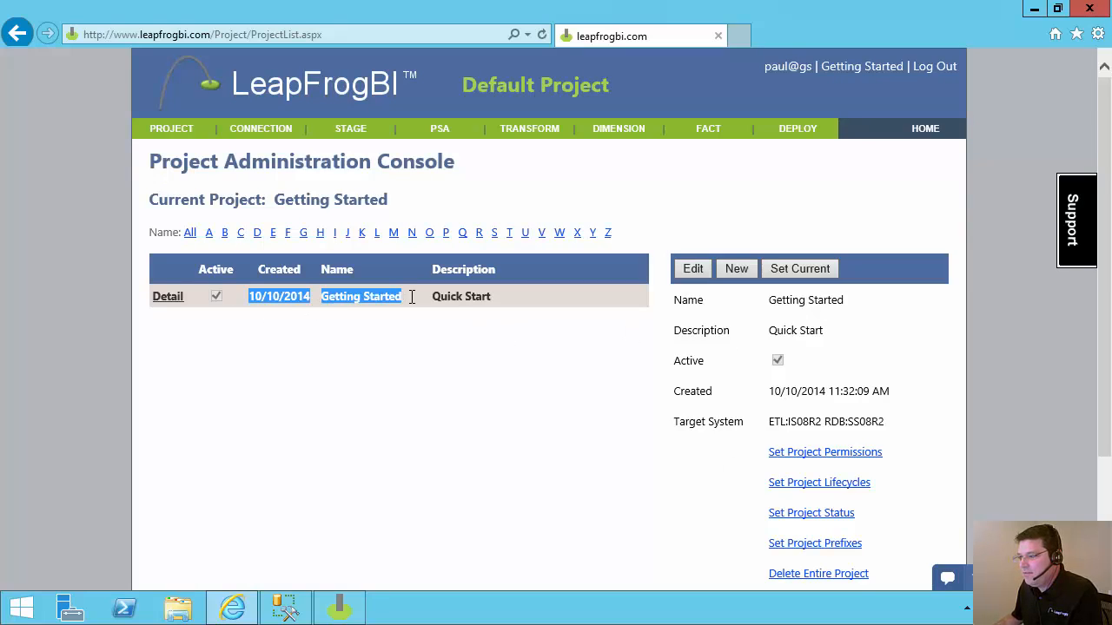
pyautogui.moveTo(761, 426); pyautogui.dragTo(876, 421)
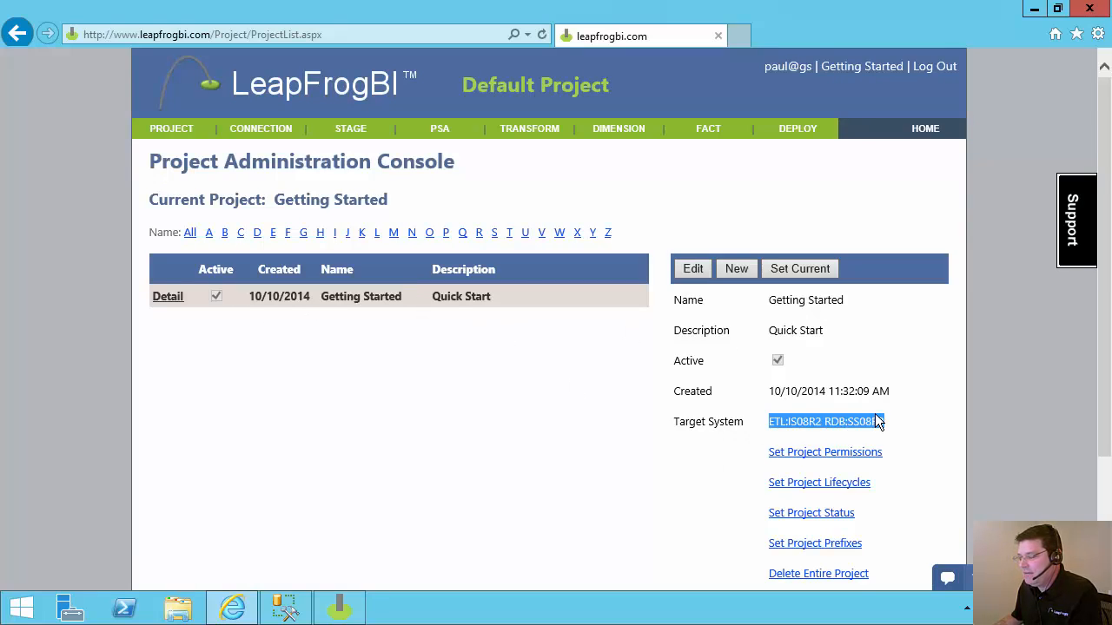
pyautogui.click(886, 423)
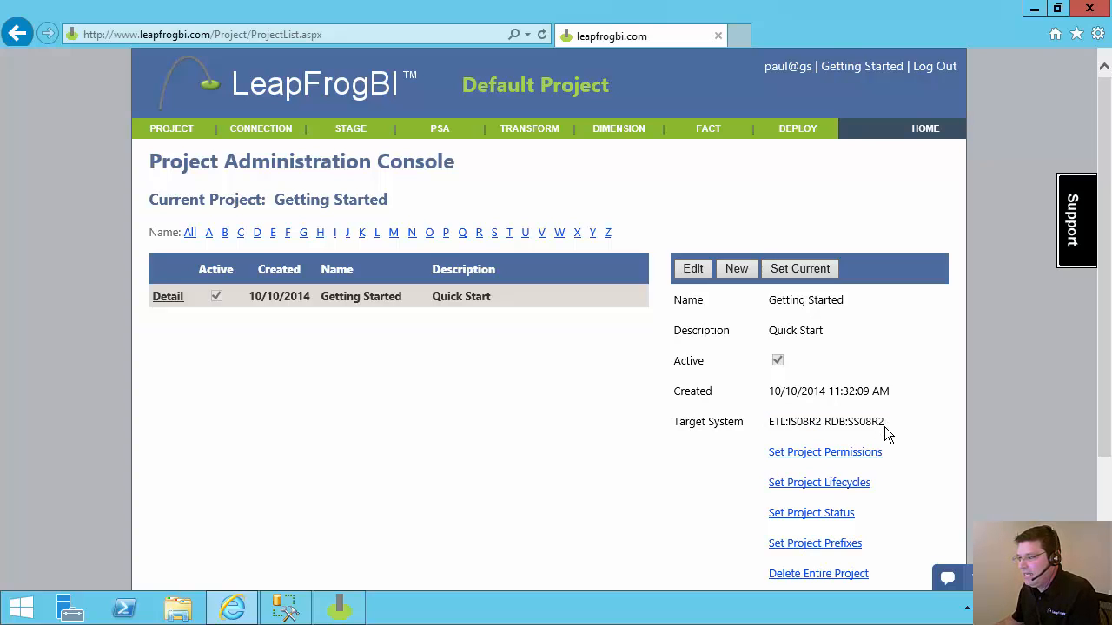
pyautogui.scroll(-3, 885, 427)
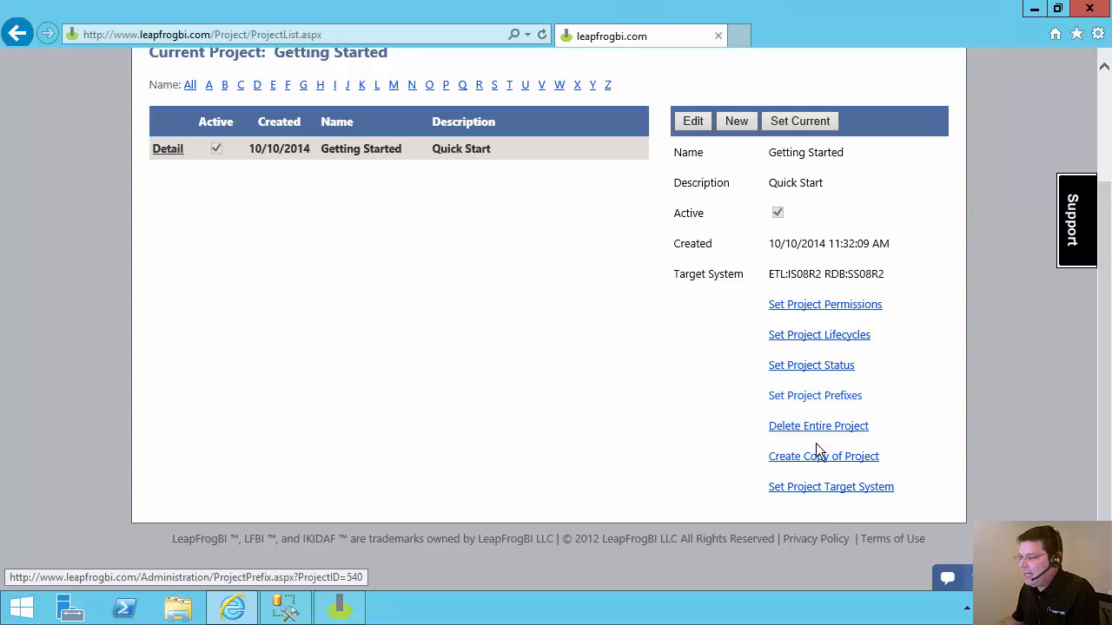
pyautogui.click(831, 493)
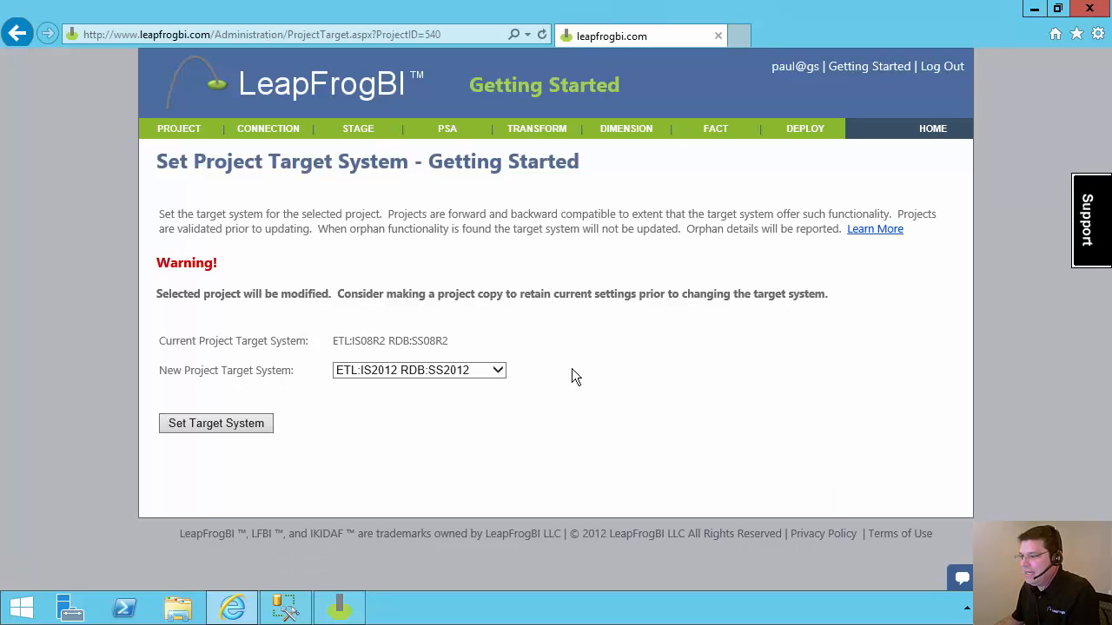
pyautogui.click(415, 372)
pyautogui.click(407, 388)
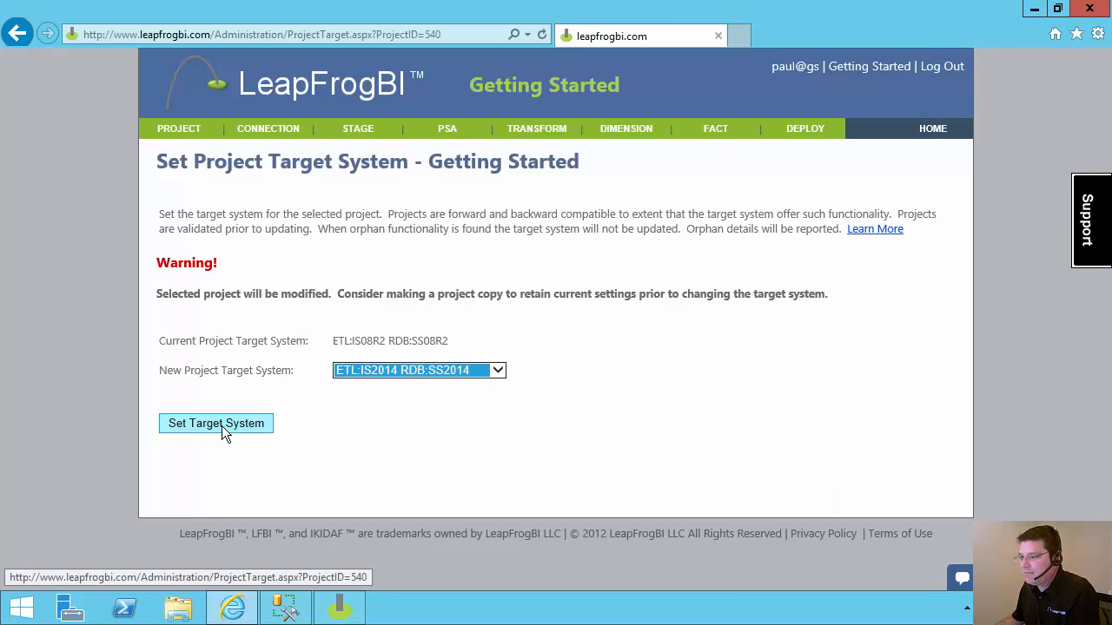
pyautogui.click(222, 426)
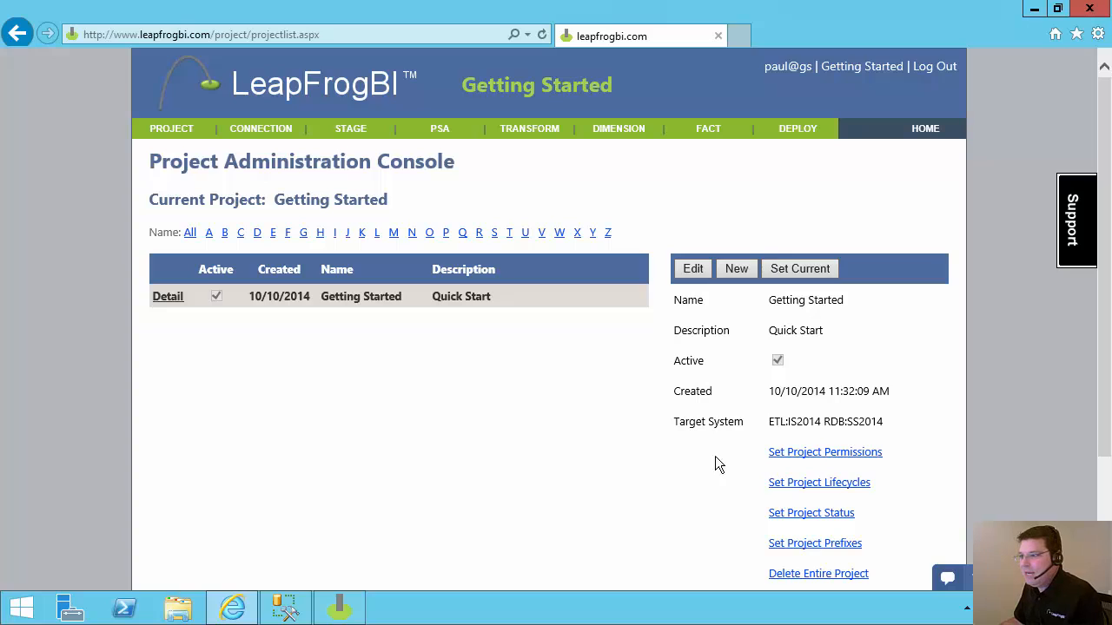
# - Open the bulk profile upload page for stage components, and request the Profile Generator SS2014 download but cancel it
pyautogui.moveTo(340, 130)
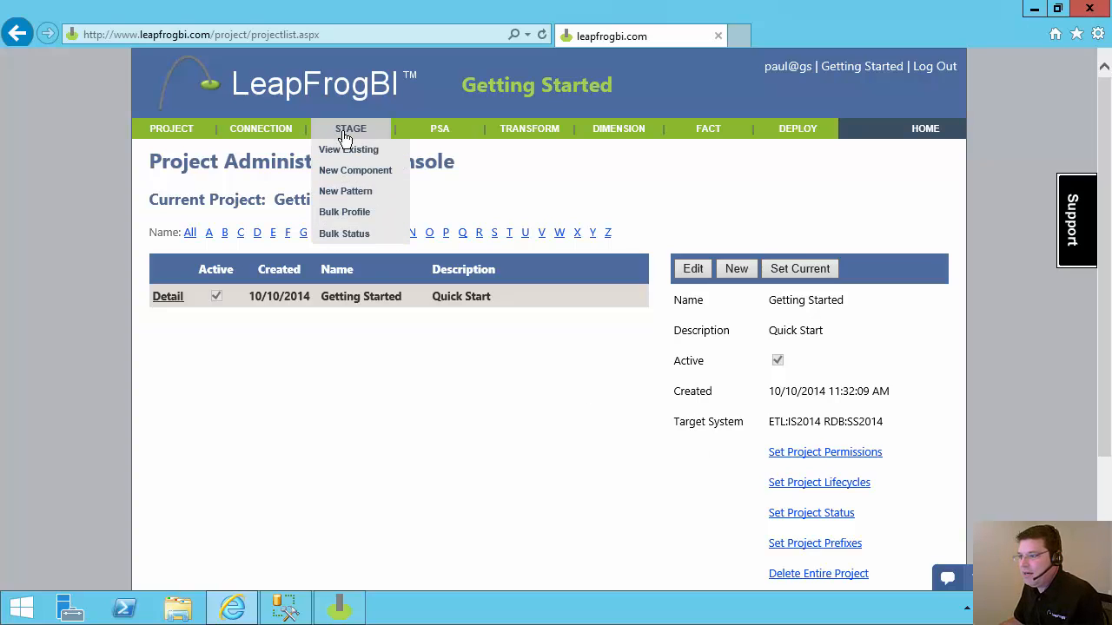
pyautogui.click(361, 221)
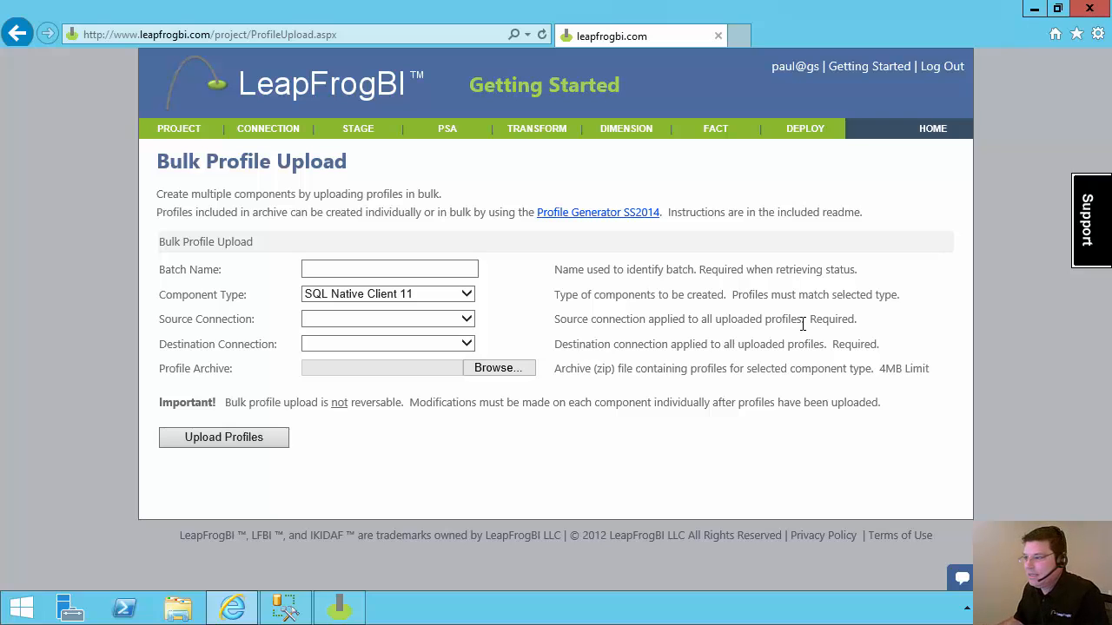
pyautogui.click(590, 214)
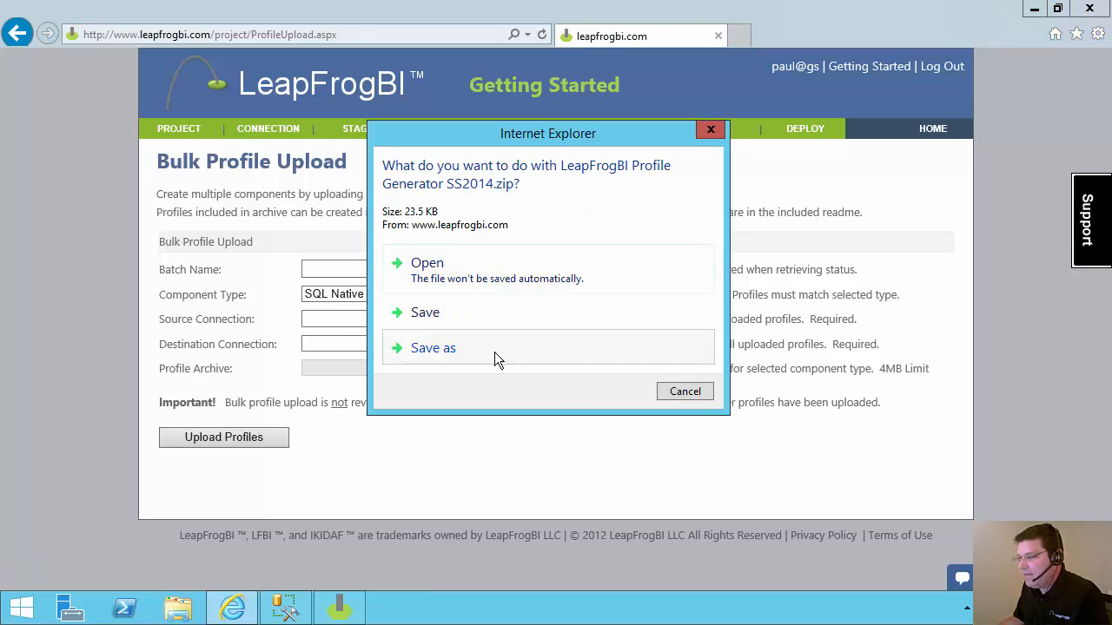
pyautogui.click(683, 392)
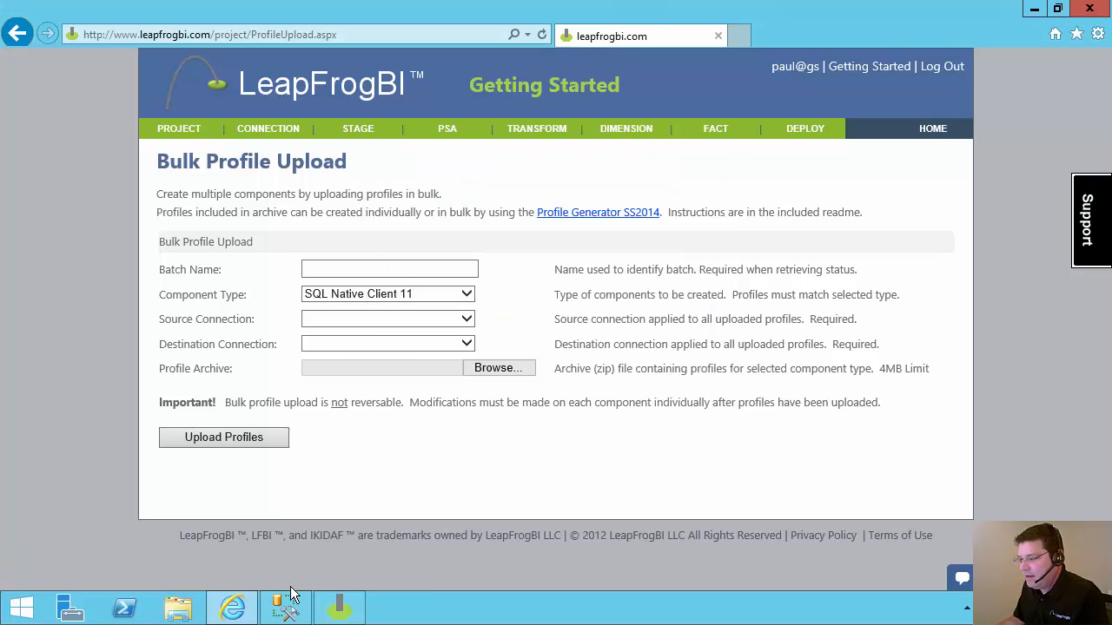
# - In File Explorer, browse to the desktop's LeapFrogBI Profile Generator SS2014 folder and open the LeapFrogBIBatchProfileGenerator workbook in Excel
pyautogui.click(180, 609)
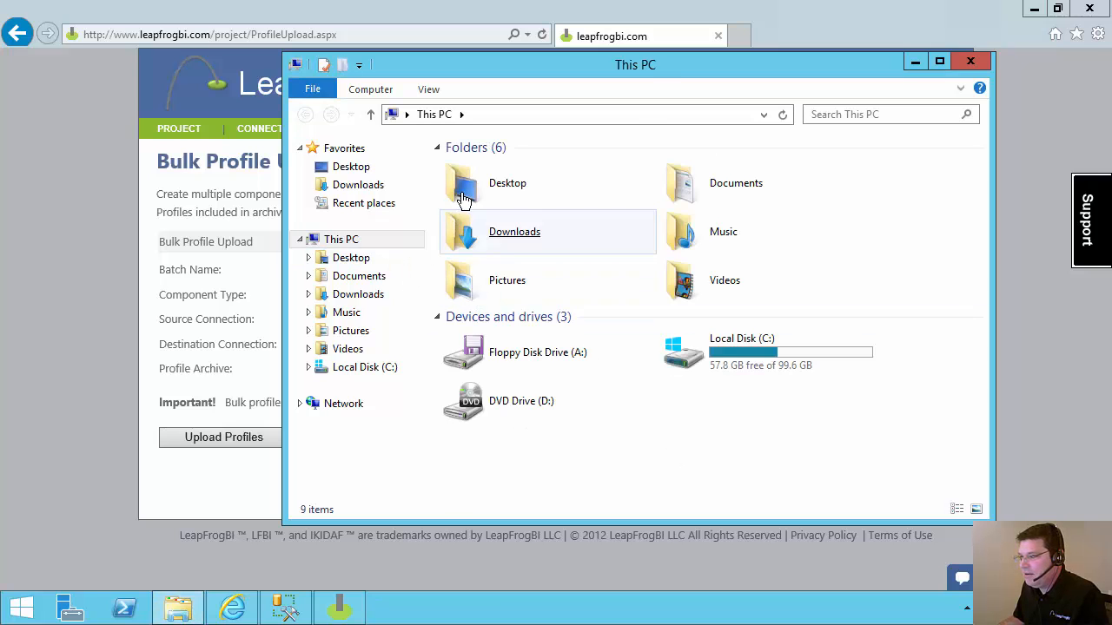
pyautogui.doubleClick(484, 193)
pyautogui.doubleClick(550, 188)
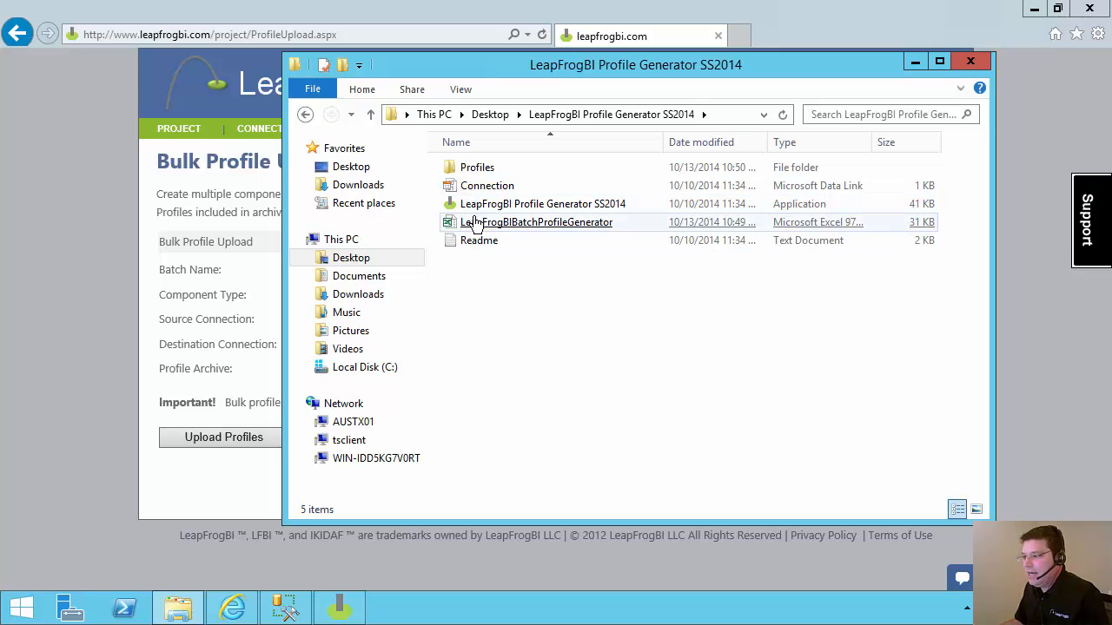
pyautogui.click(566, 212)
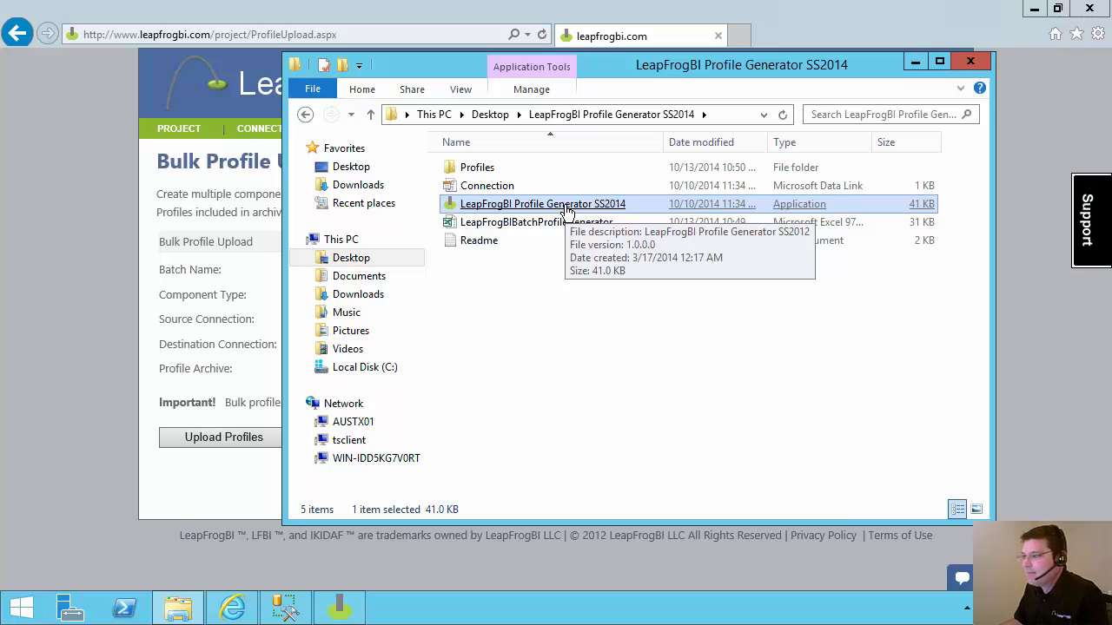
pyautogui.click(481, 169)
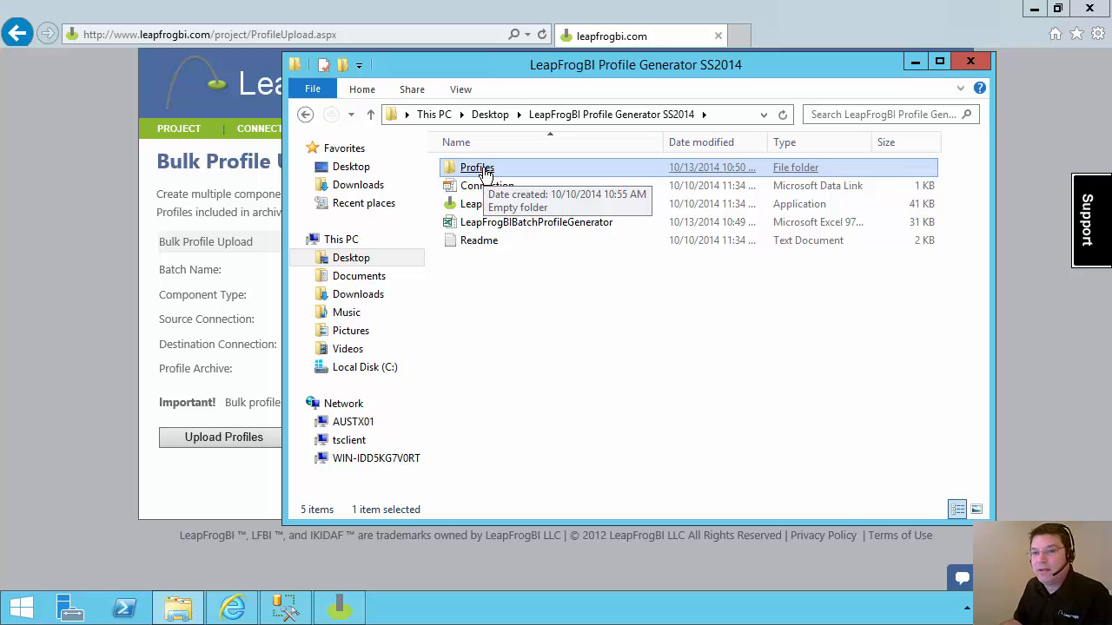
pyautogui.click(575, 384)
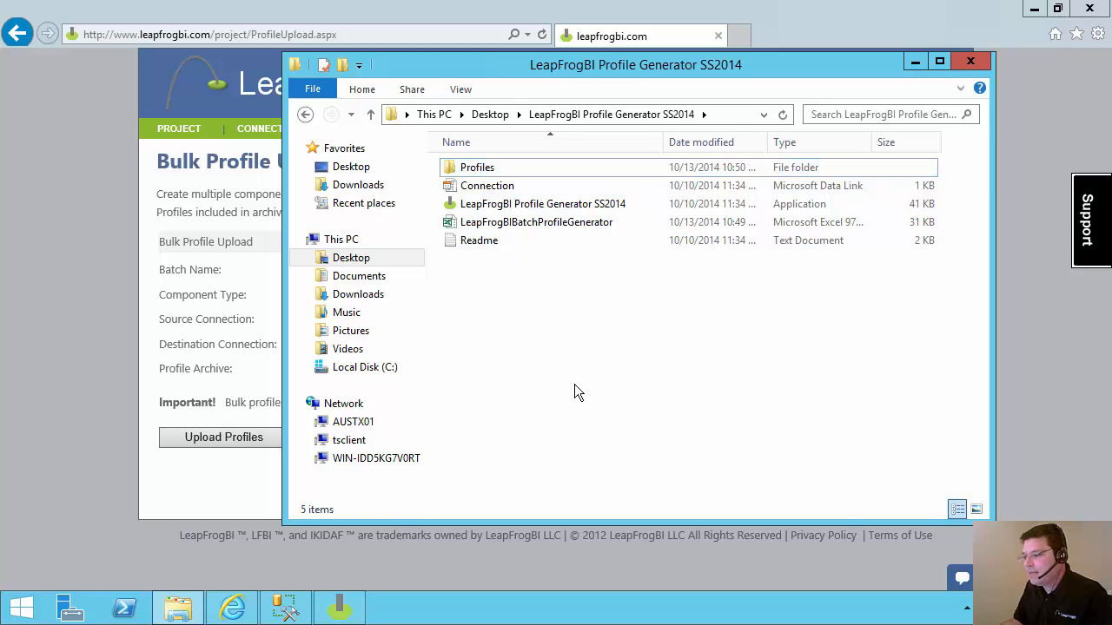
pyautogui.click(525, 224)
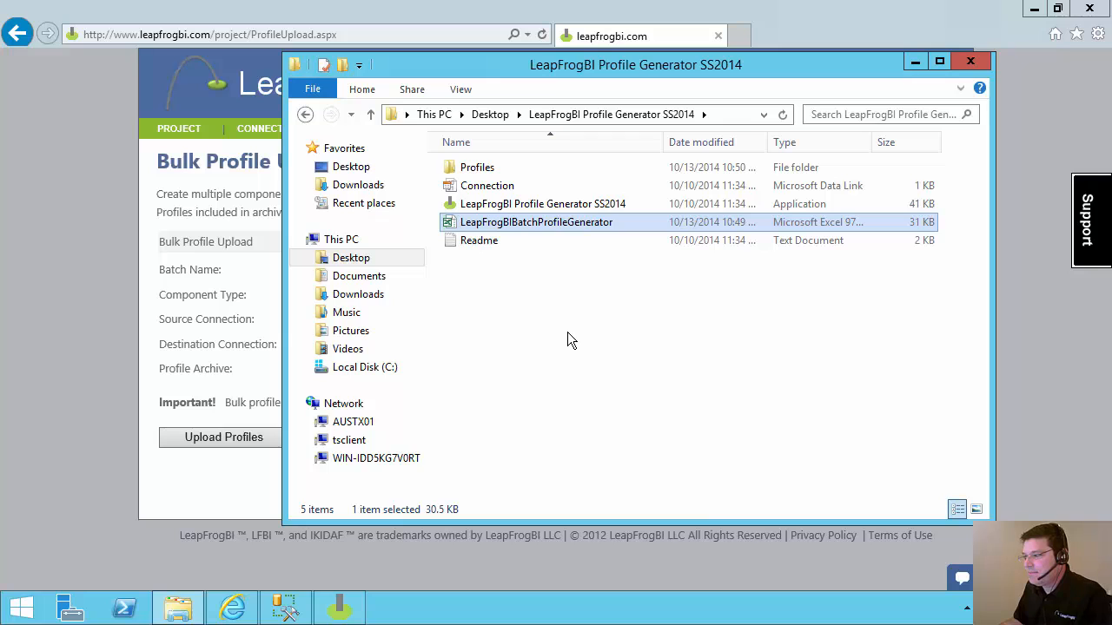
pyautogui.press('Return')
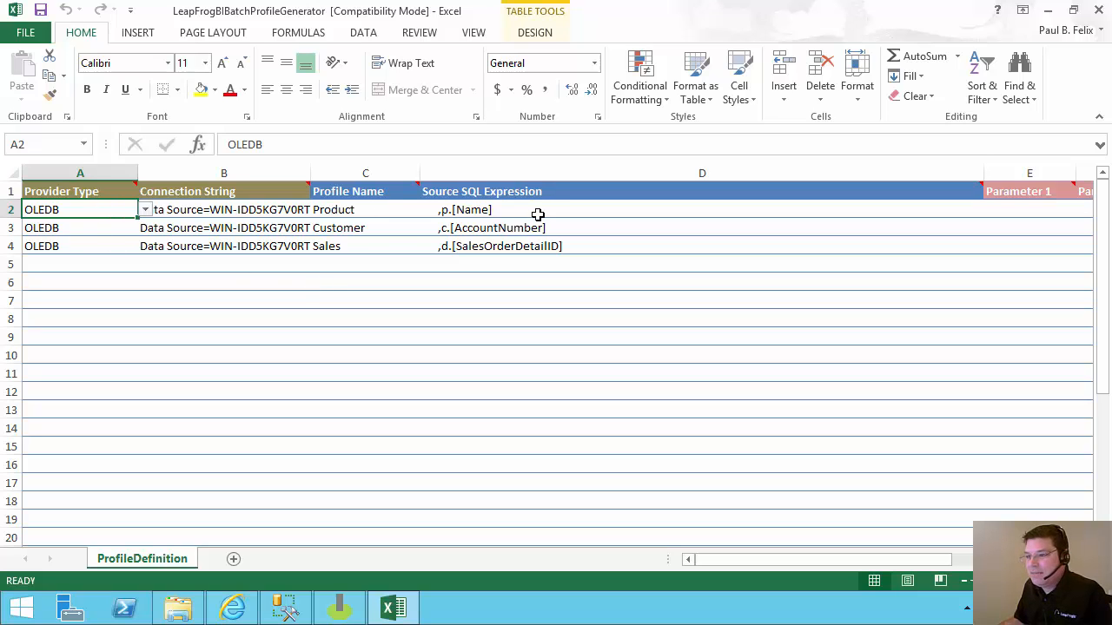
# - Examine the Product row's provider type and the server, catalog and provider parts of its connection string
pyautogui.click(146, 210)
pyautogui.click(146, 210)
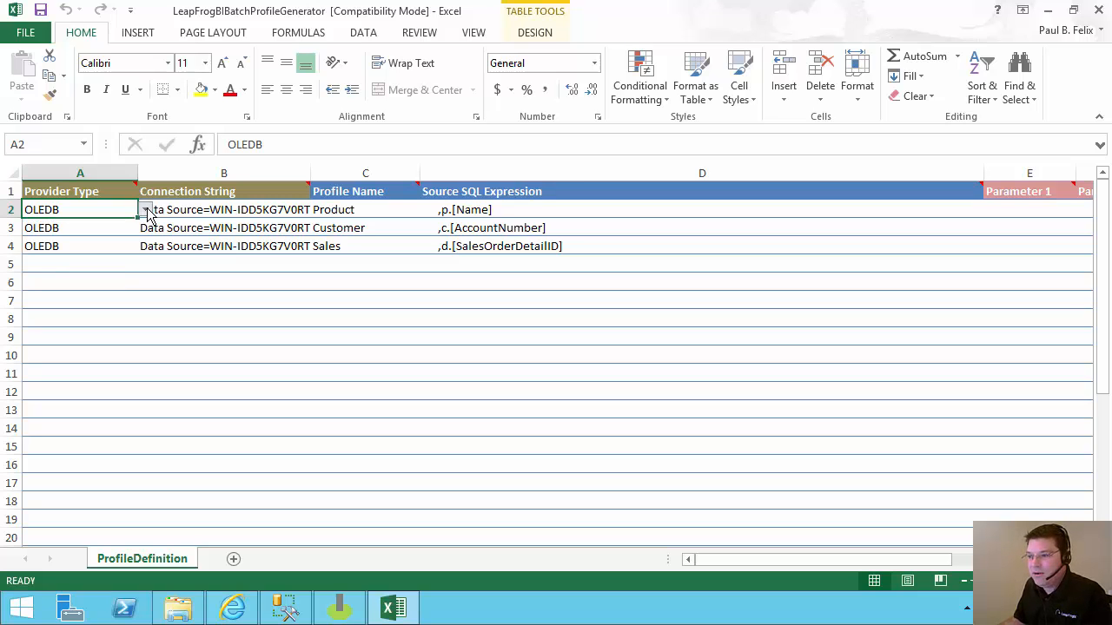
pyautogui.click(248, 213)
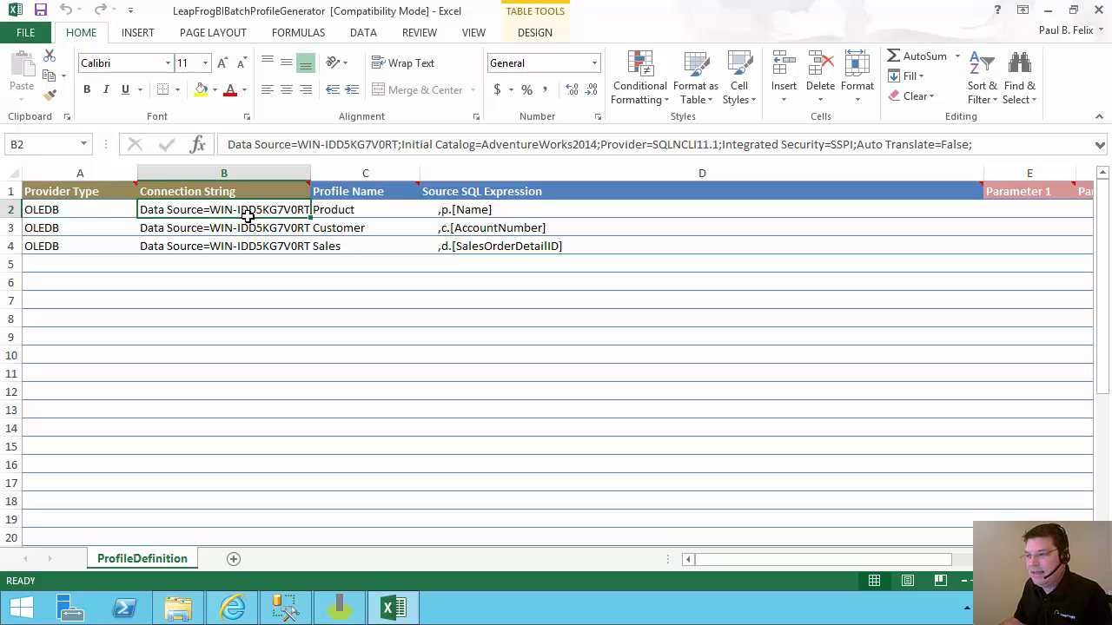
pyautogui.moveTo(298, 144); pyautogui.dragTo(397, 144)
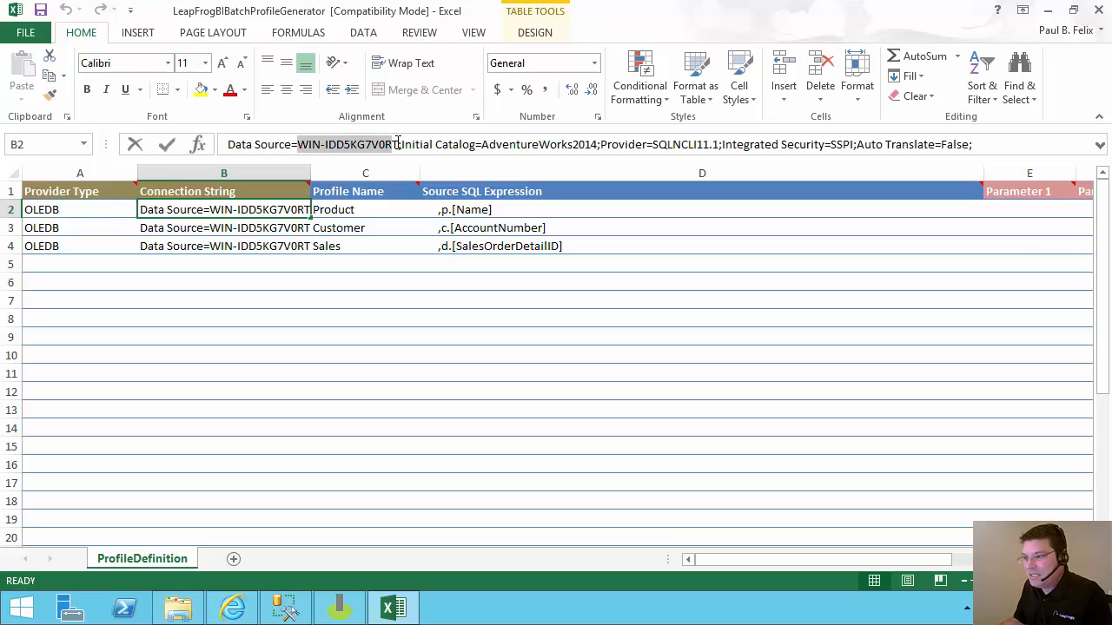
pyautogui.moveTo(390, 187)
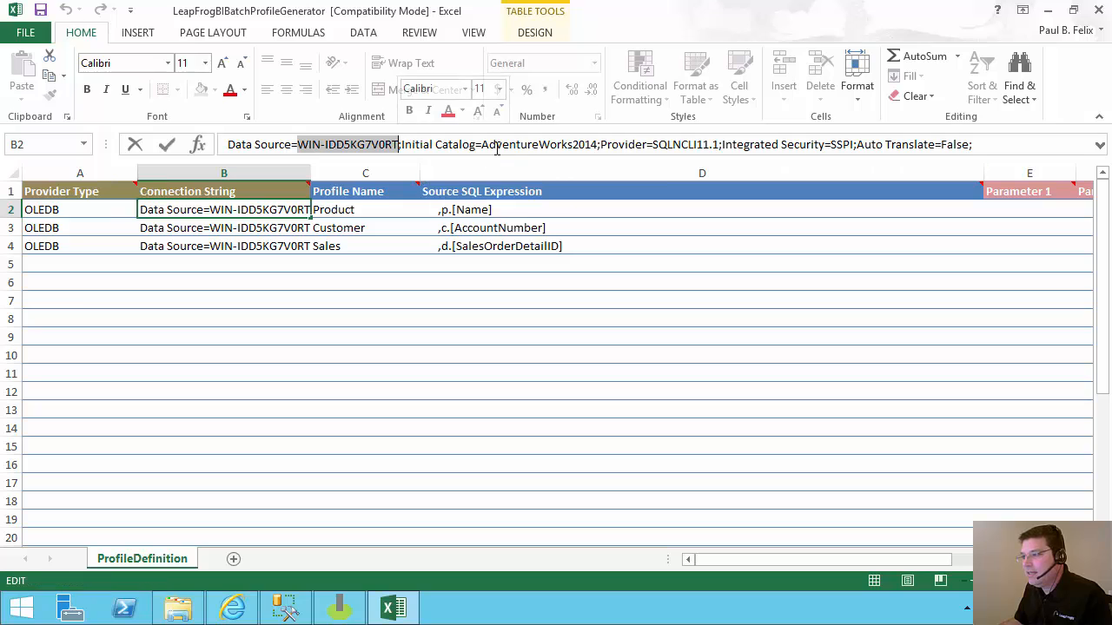
pyautogui.moveTo(480, 144); pyautogui.dragTo(597, 145)
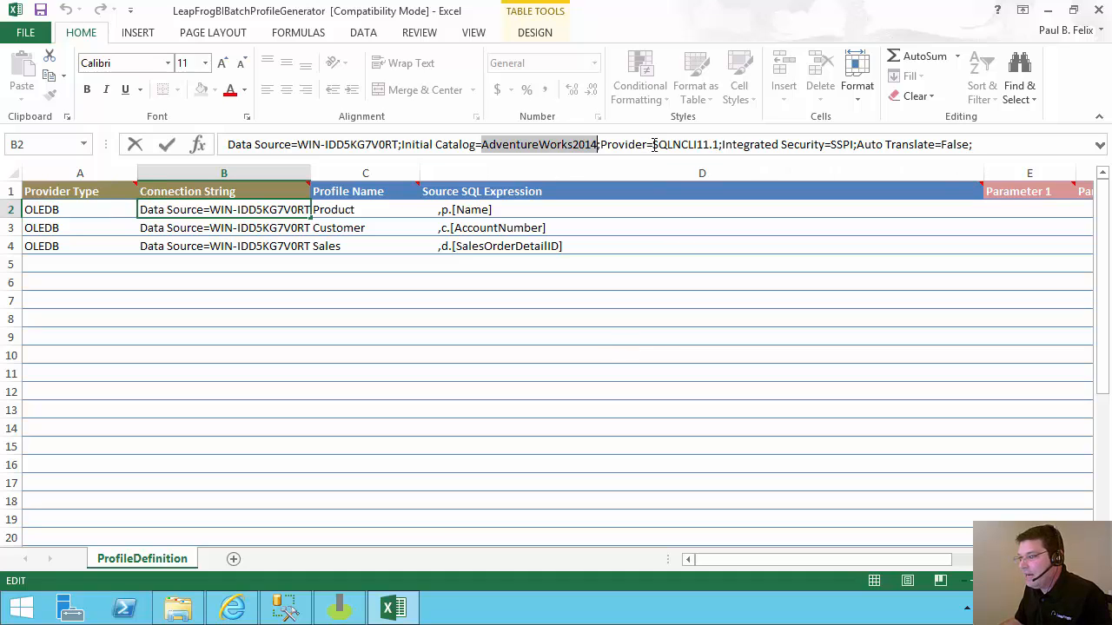
pyautogui.moveTo(653, 145); pyautogui.dragTo(719, 145)
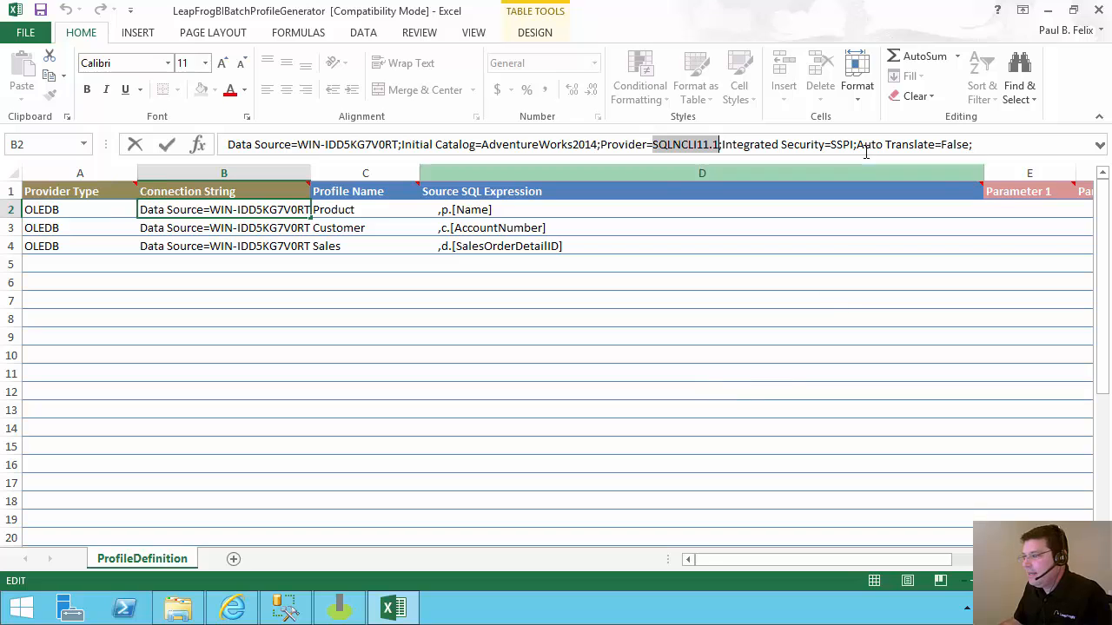
pyautogui.click(338, 209)
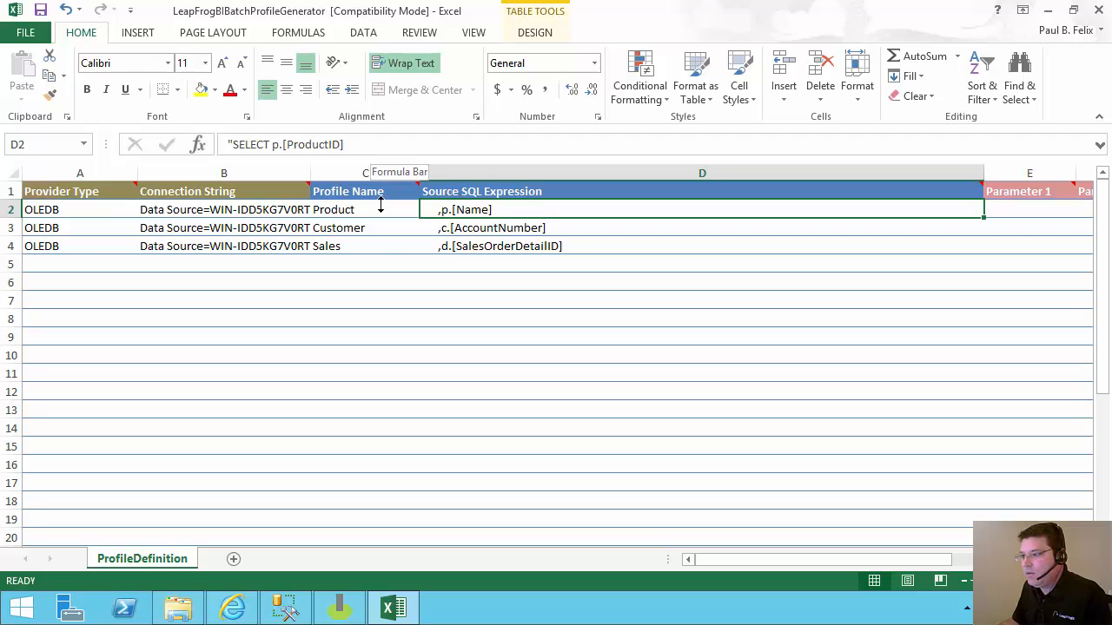
# - Examine the full source SQL expression in the Product row, and check the Product and Customer profile names
pyautogui.moveTo(381, 203); pyautogui.dragTo(355, 350)
pyautogui.click(762, 280)
pyautogui.hotkey('ctrl', 'a')
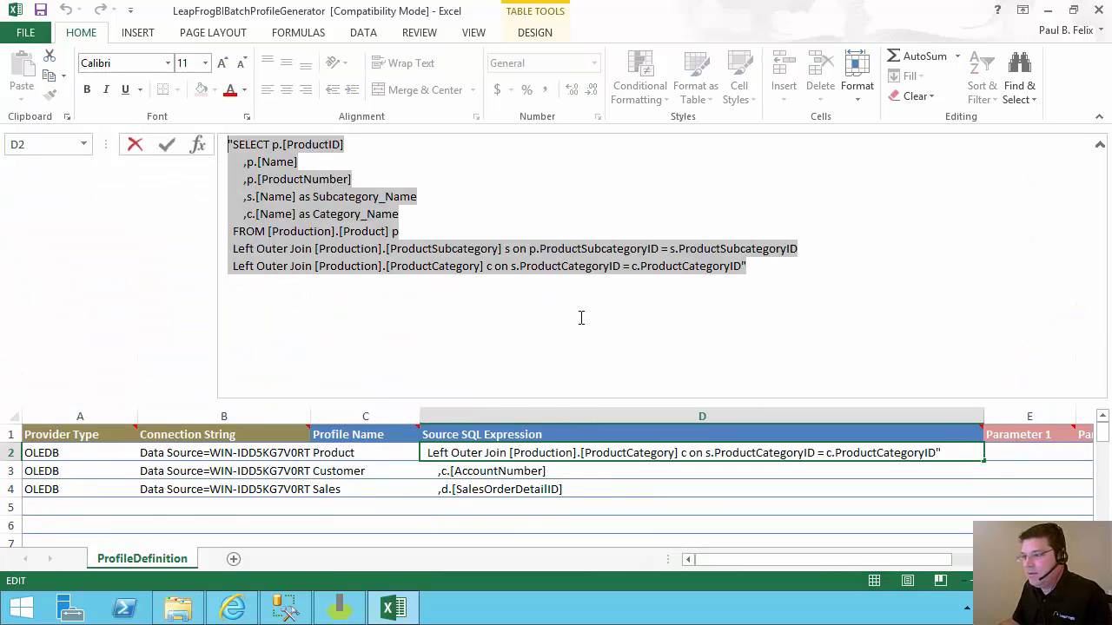
pyautogui.click(566, 311)
pyautogui.moveTo(530, 400); pyautogui.dragTo(519, 172)
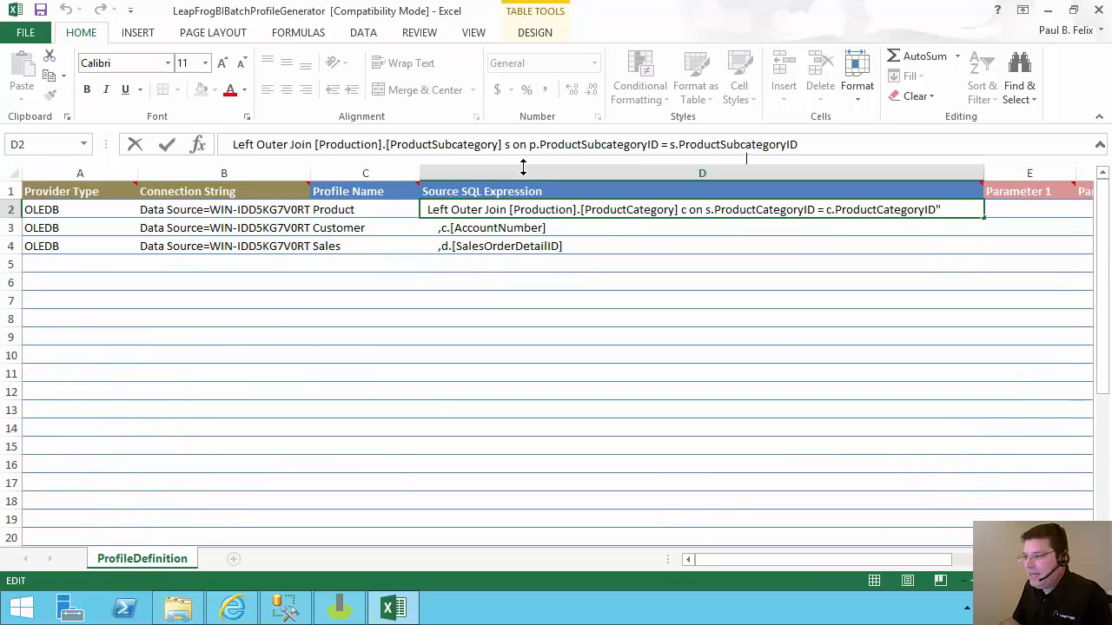
pyautogui.click(344, 217)
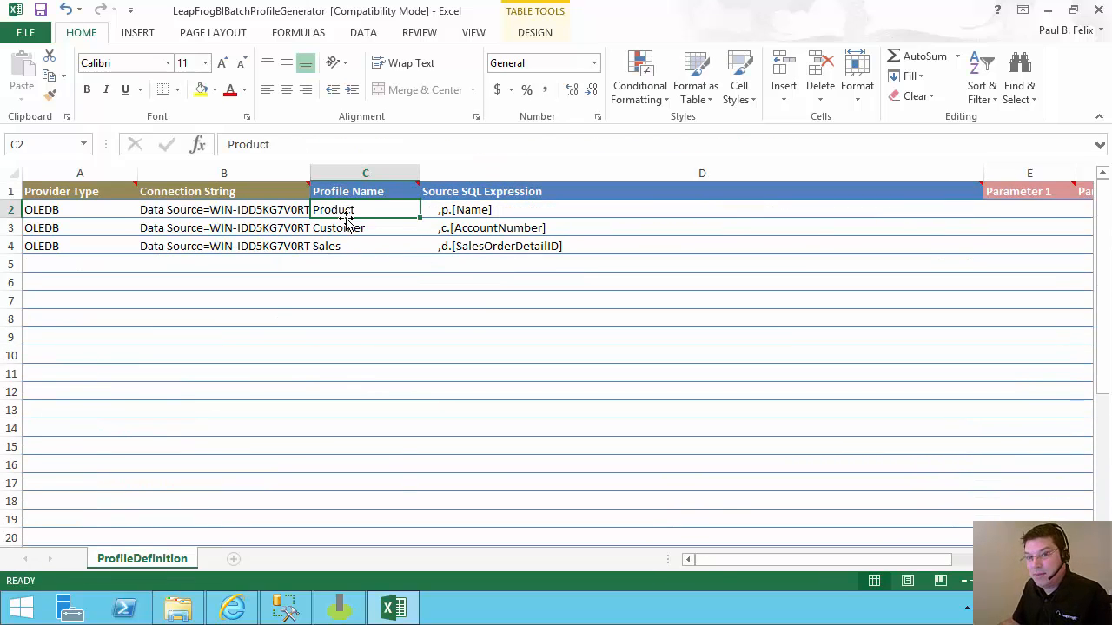
pyautogui.click(346, 224)
pyautogui.click(340, 213)
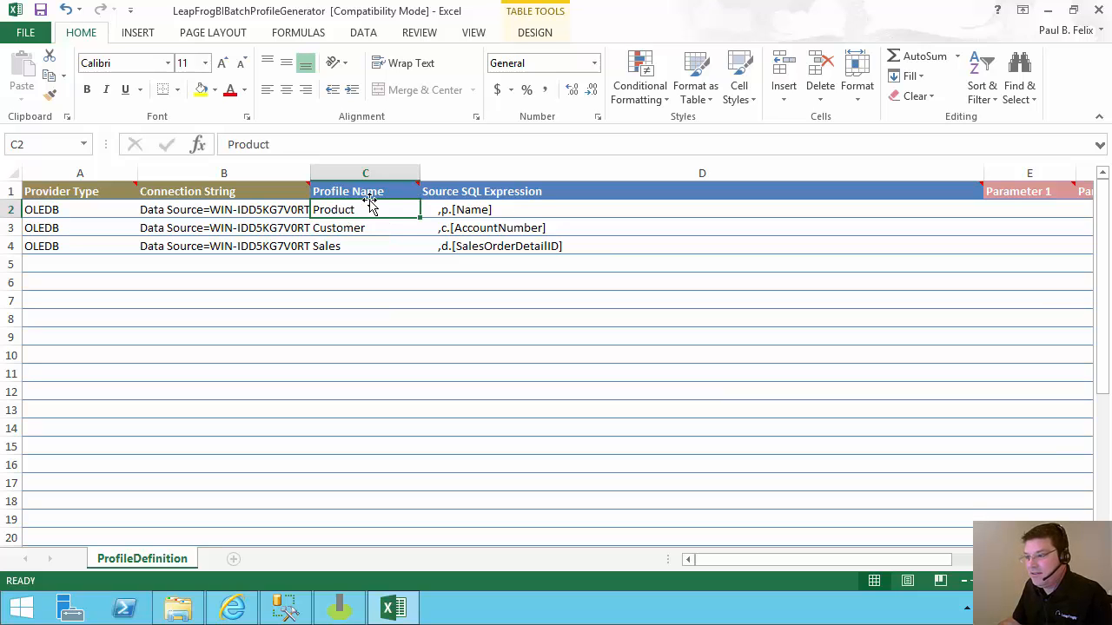
pyautogui.click(352, 229)
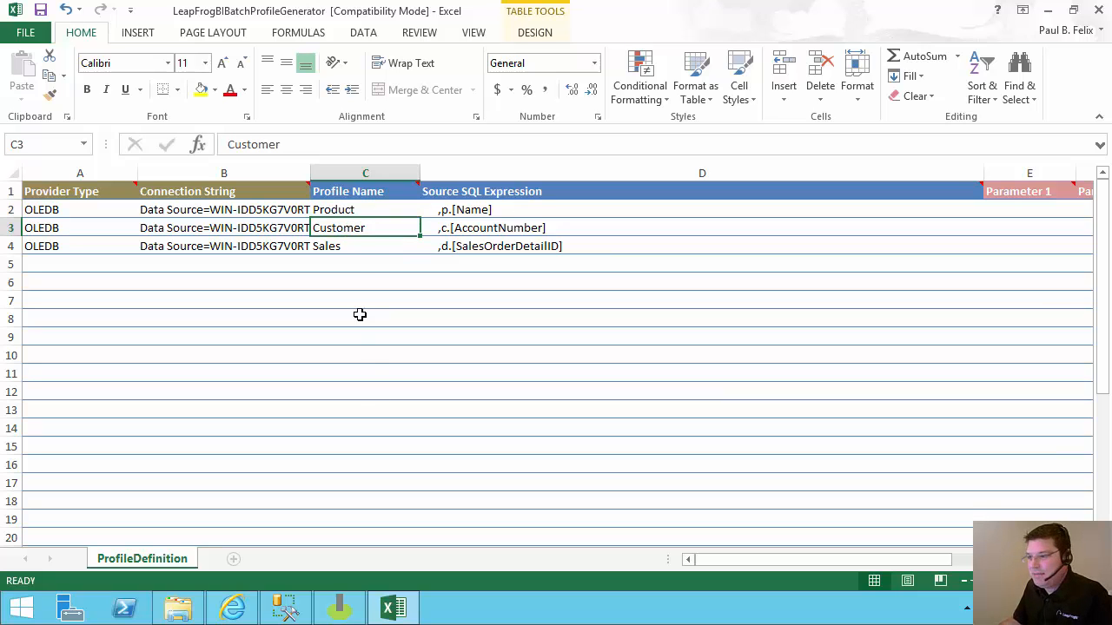
# - Check the Sales profile name in the workbook, and close the workbook to return to the Profile Generator folder
pyautogui.click(354, 247)
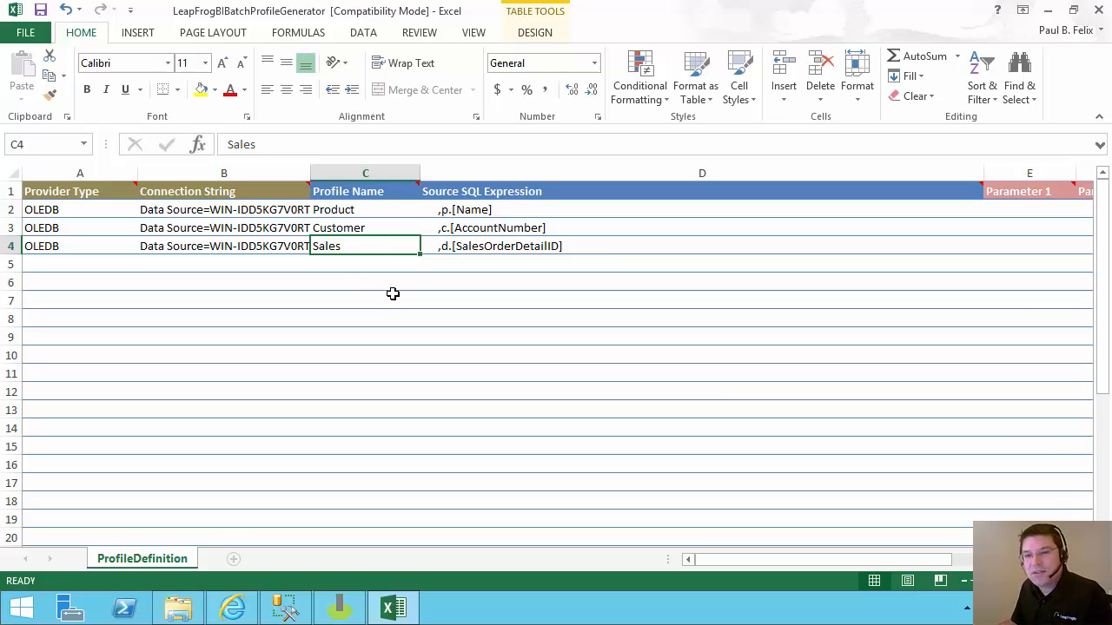
pyautogui.click(1098, 11)
pyautogui.click(482, 325)
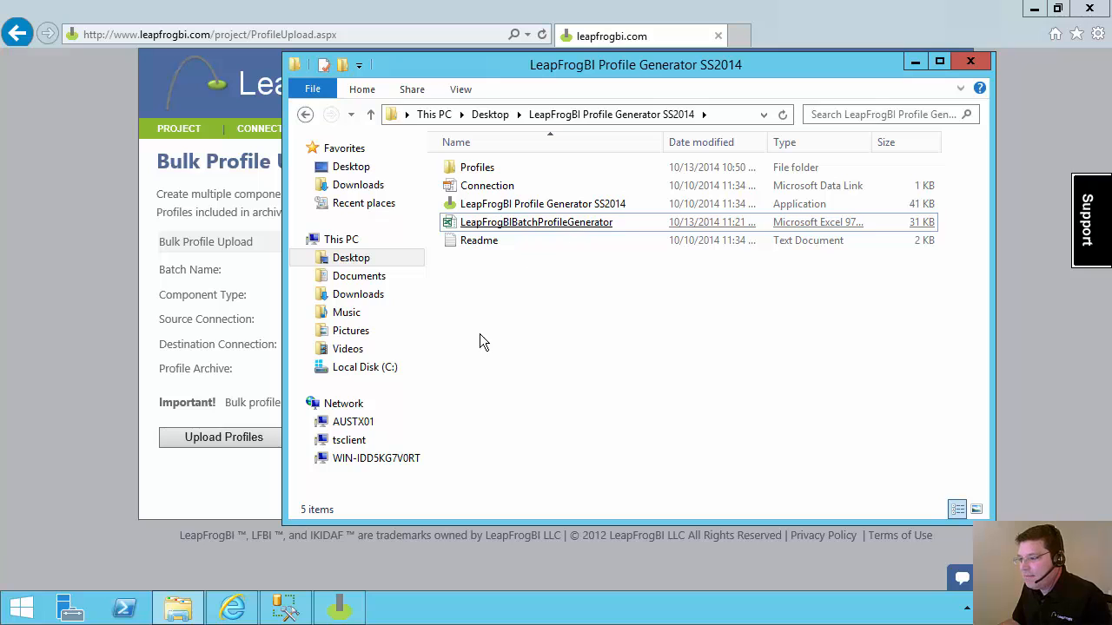
# - View the properties of the LeapFrogBI Profile Generator SS2014 application and close them without changes
pyautogui.click(552, 208)
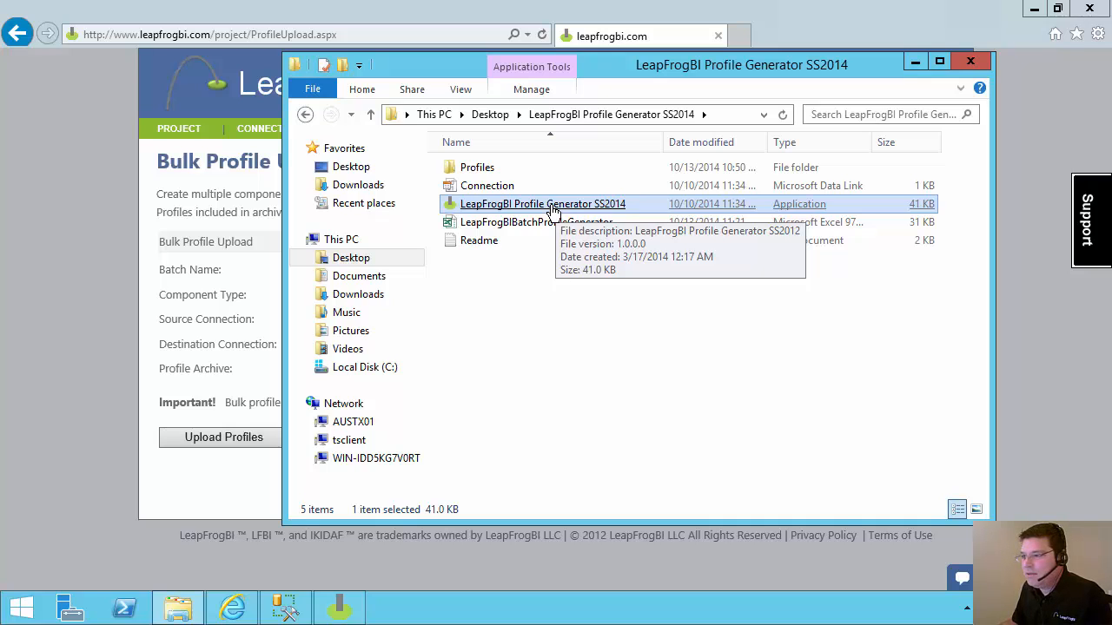
pyautogui.rightClick(552, 208)
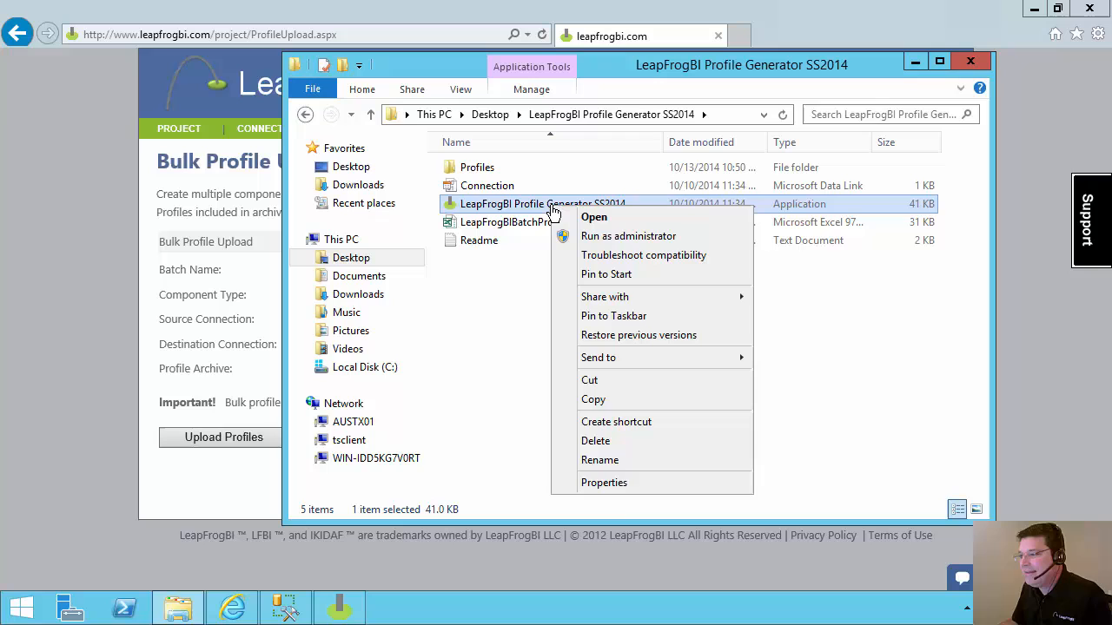
pyautogui.click(622, 483)
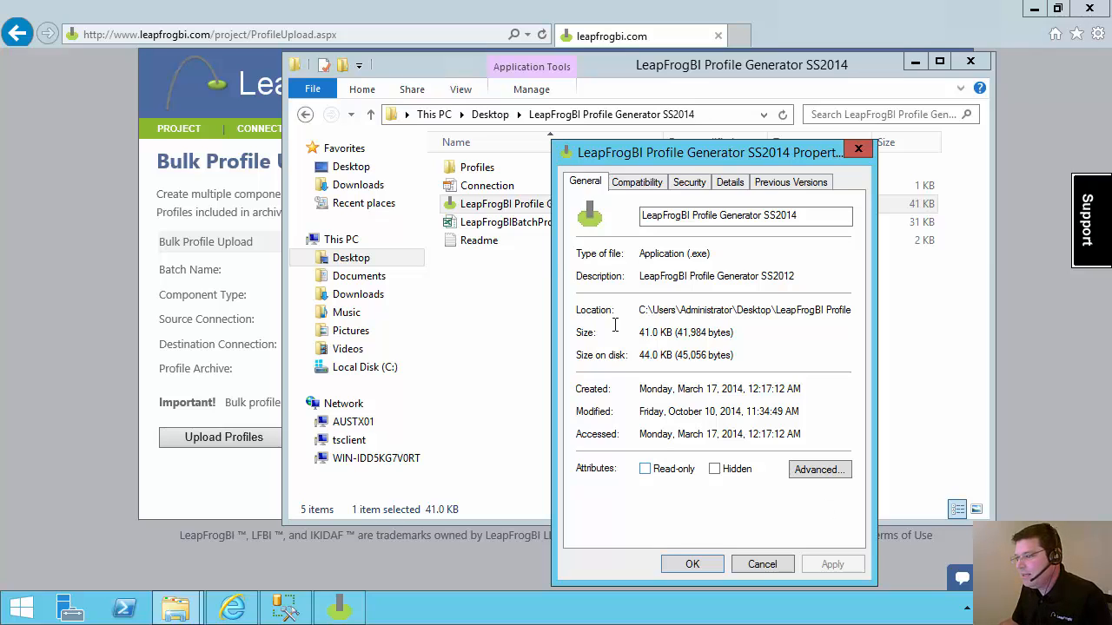
pyautogui.click(762, 564)
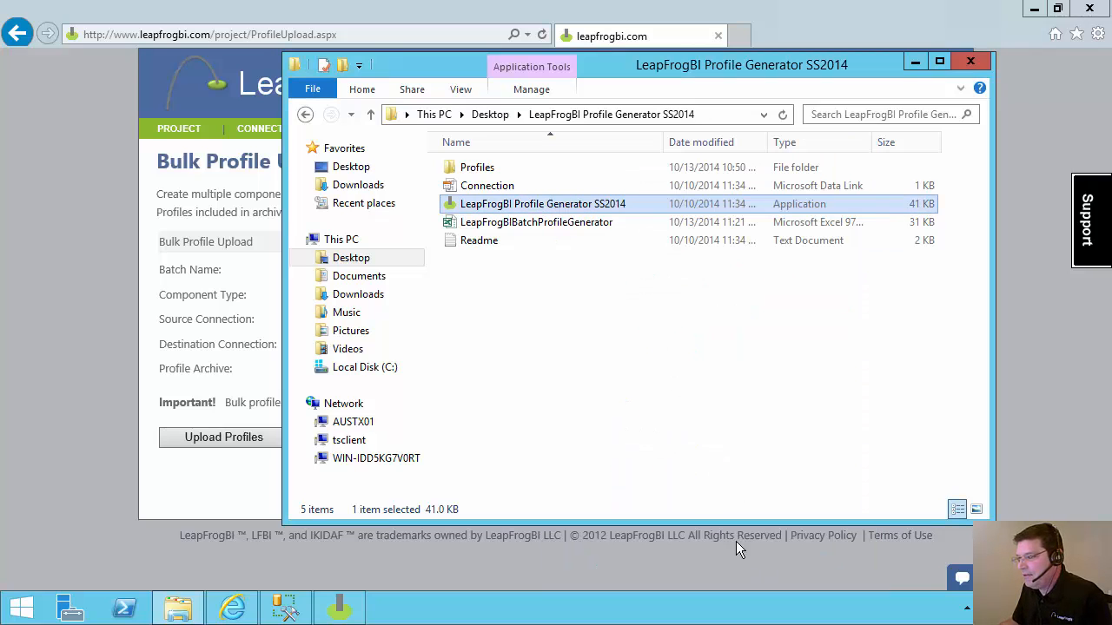
pyautogui.click(644, 369)
# - In the Profile Generator, verify the configuration file is LeapFrogBIBatchProfileGenerator.xls and the save location is the Profiles folder, and create the profiles
pyautogui.click(340, 608)
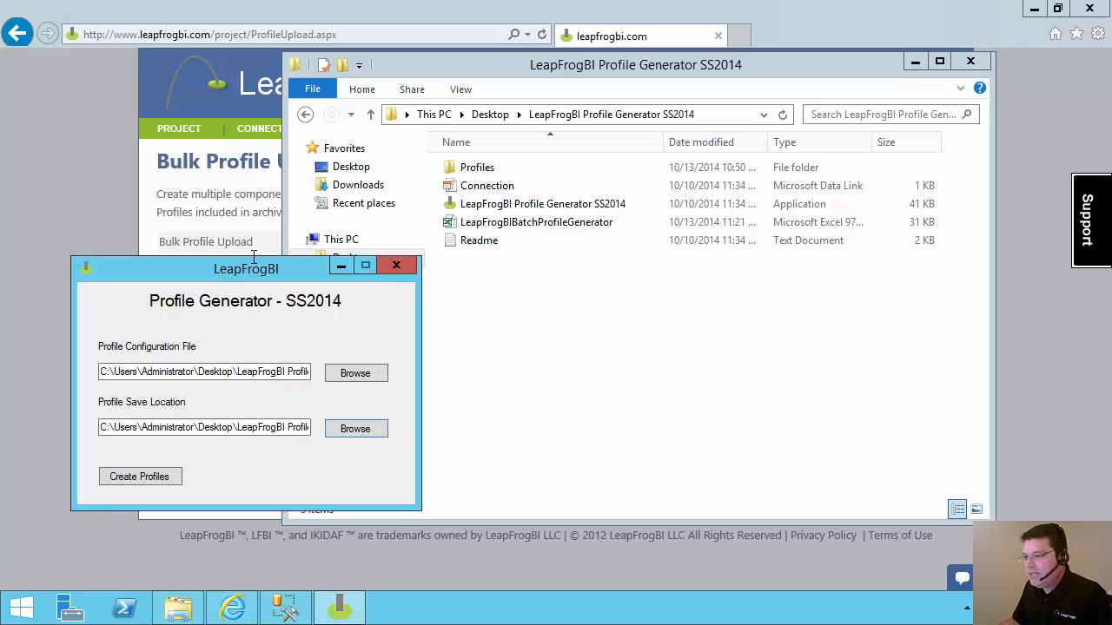
pyautogui.moveTo(280, 273); pyautogui.dragTo(586, 202)
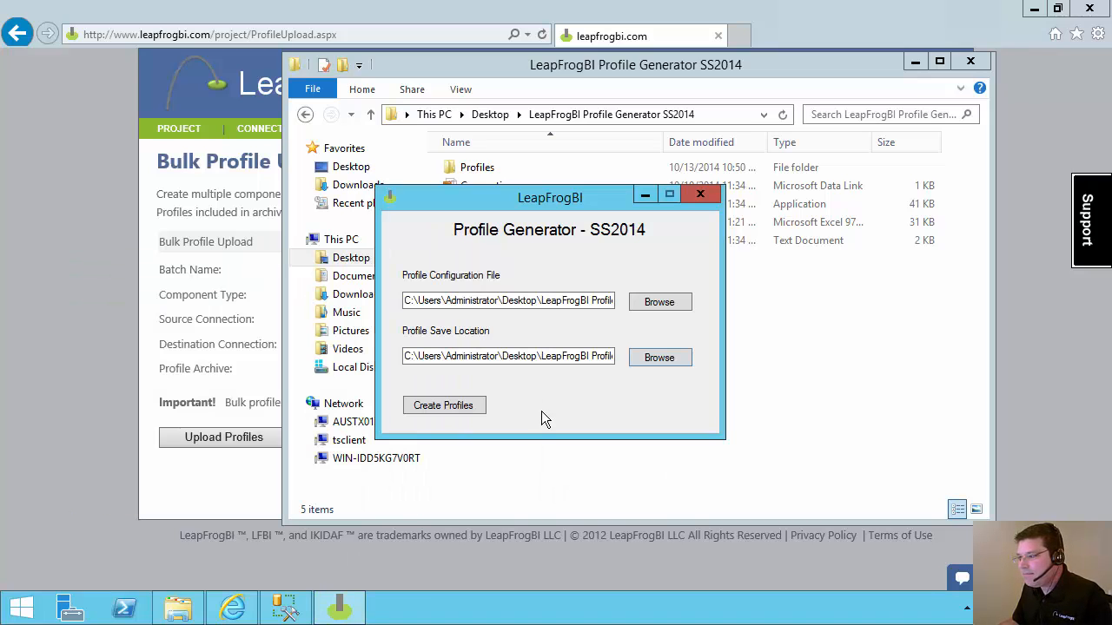
pyautogui.moveTo(584, 300); pyautogui.dragTo(808, 299)
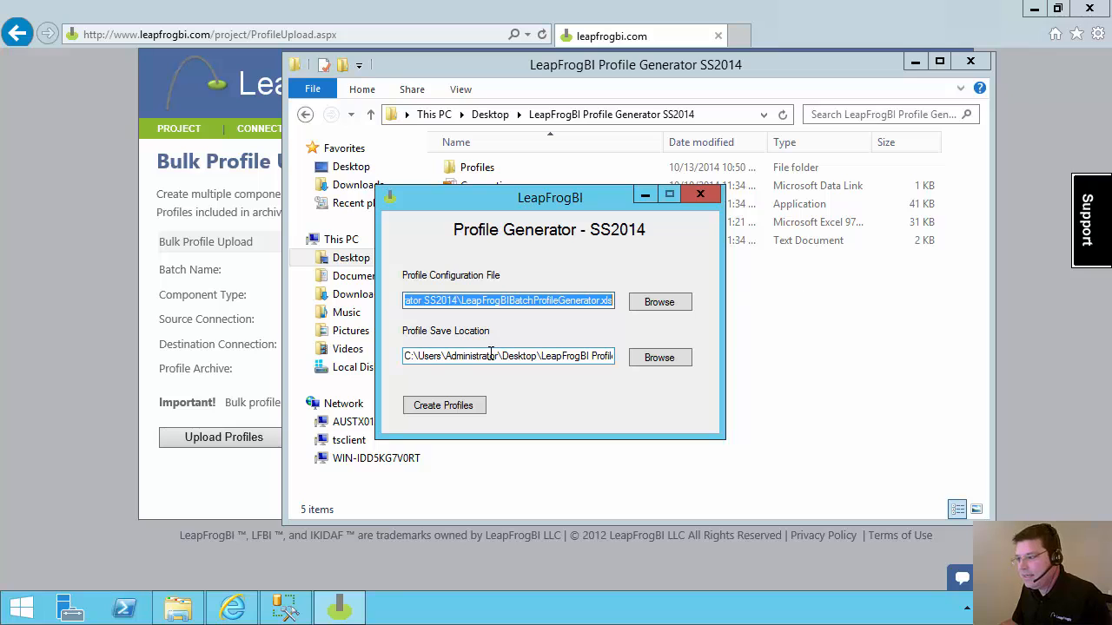
pyautogui.moveTo(428, 356); pyautogui.dragTo(600, 379)
pyautogui.click(580, 356)
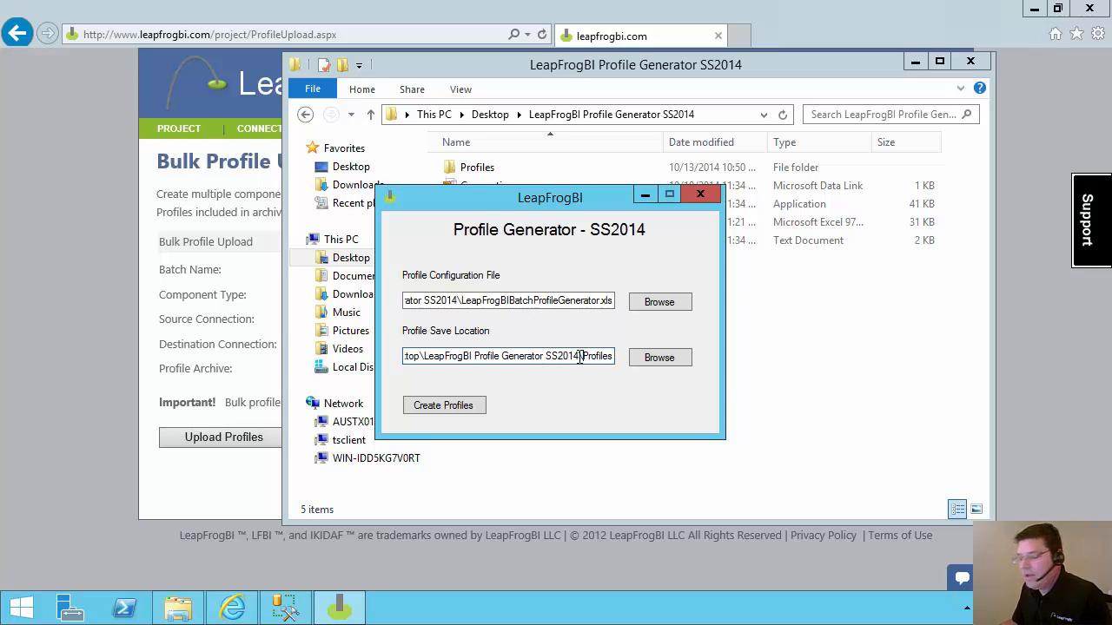
pyautogui.click(443, 408)
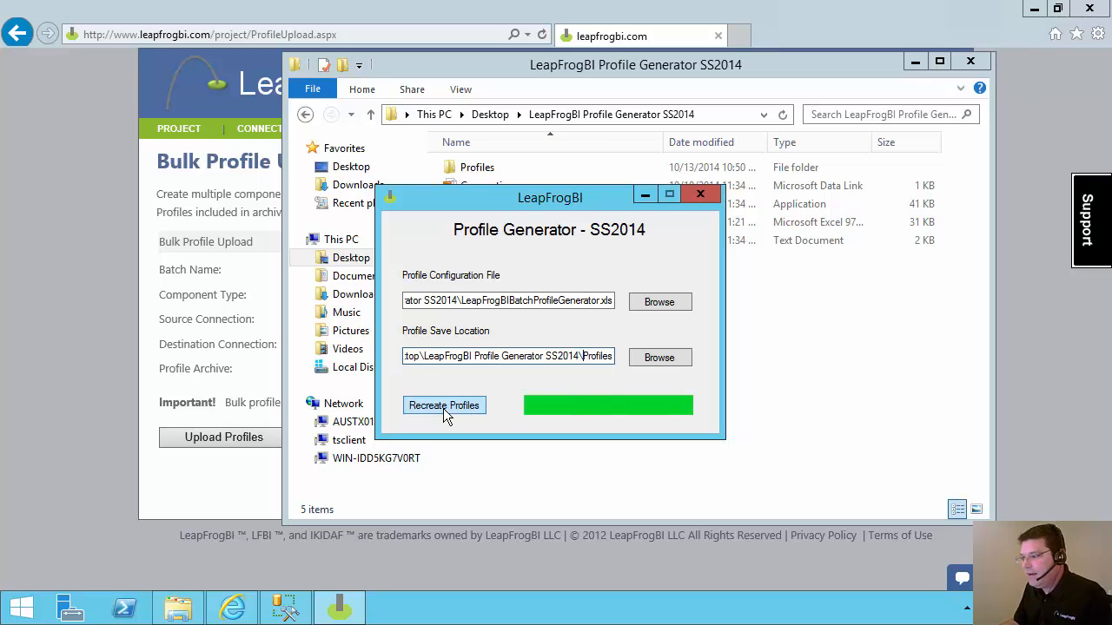
# - In File Explorer, open the Profiles folder, review the generation Log file in Notepad, and delete that file
pyautogui.click(475, 87)
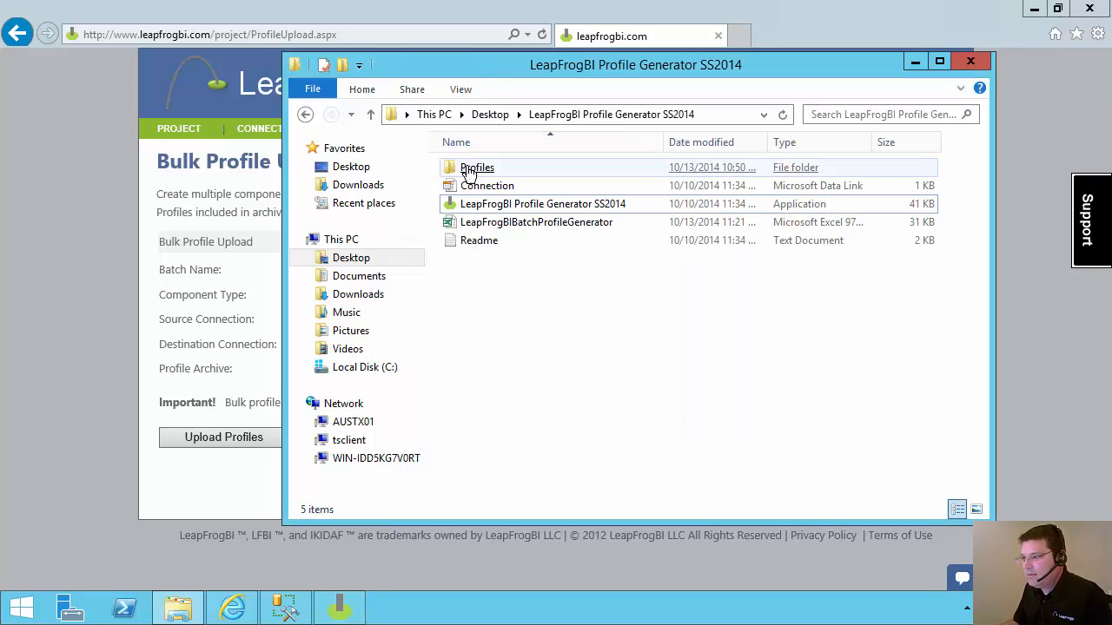
pyautogui.doubleClick(476, 170)
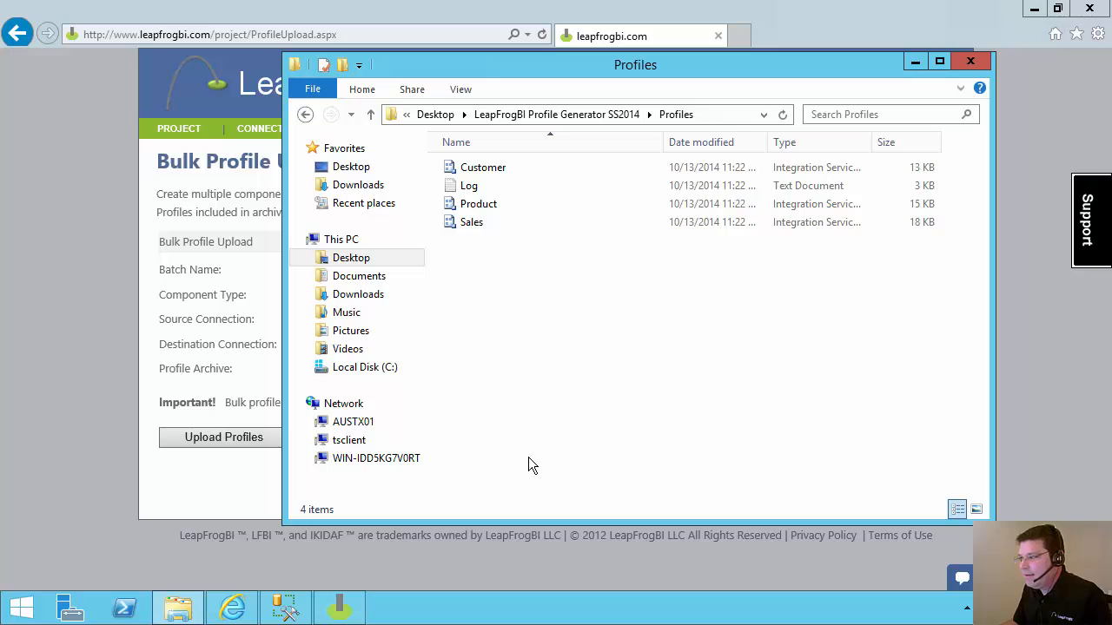
pyautogui.doubleClick(470, 186)
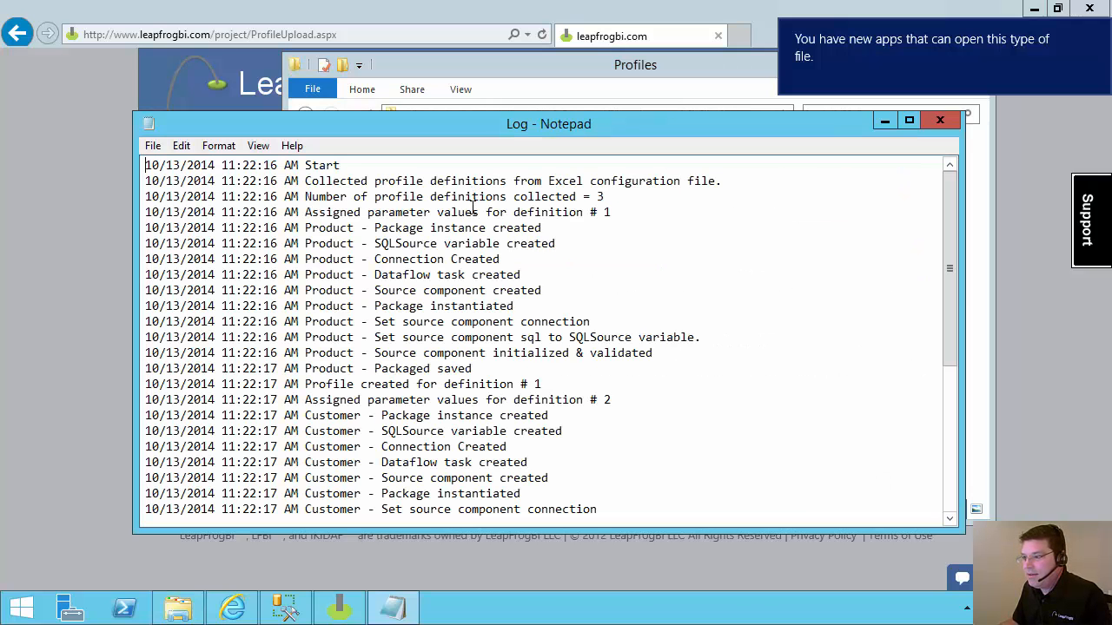
pyautogui.moveTo(472, 212); pyautogui.dragTo(473, 352)
pyautogui.scroll(-6, 474, 352)
pyautogui.scroll(6, 799, 230)
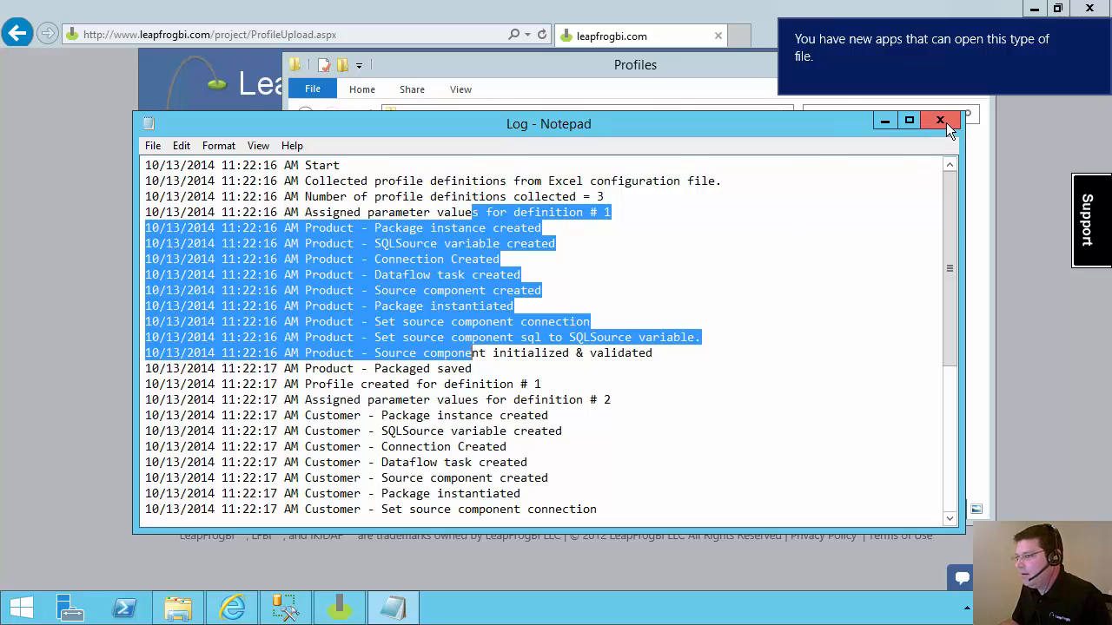
pyautogui.click(946, 123)
pyautogui.rightClick(474, 185)
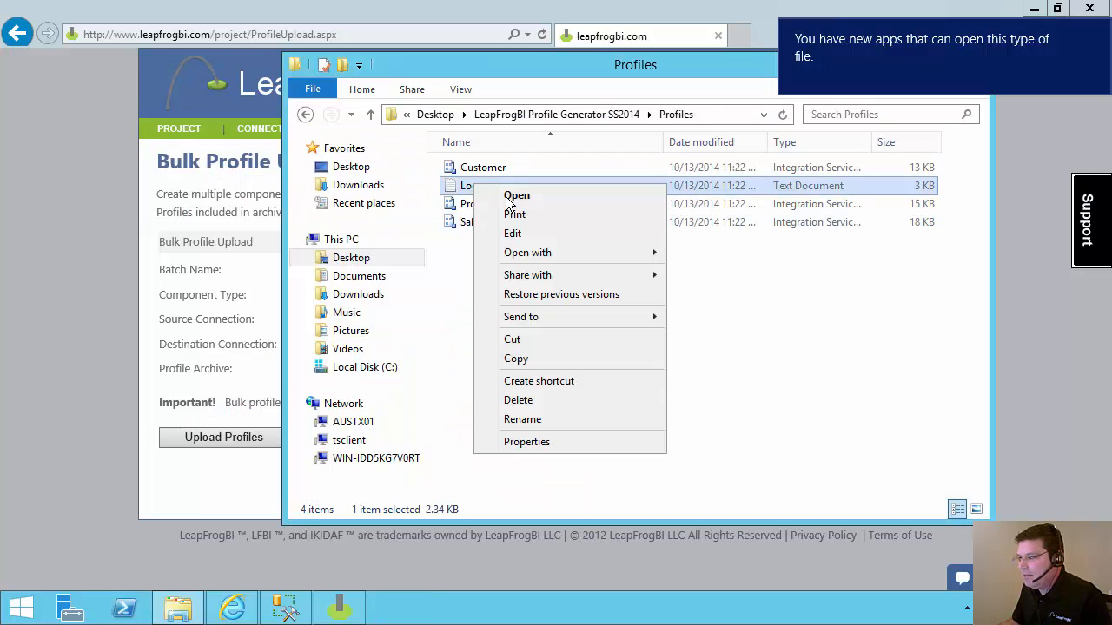
pyautogui.click(519, 400)
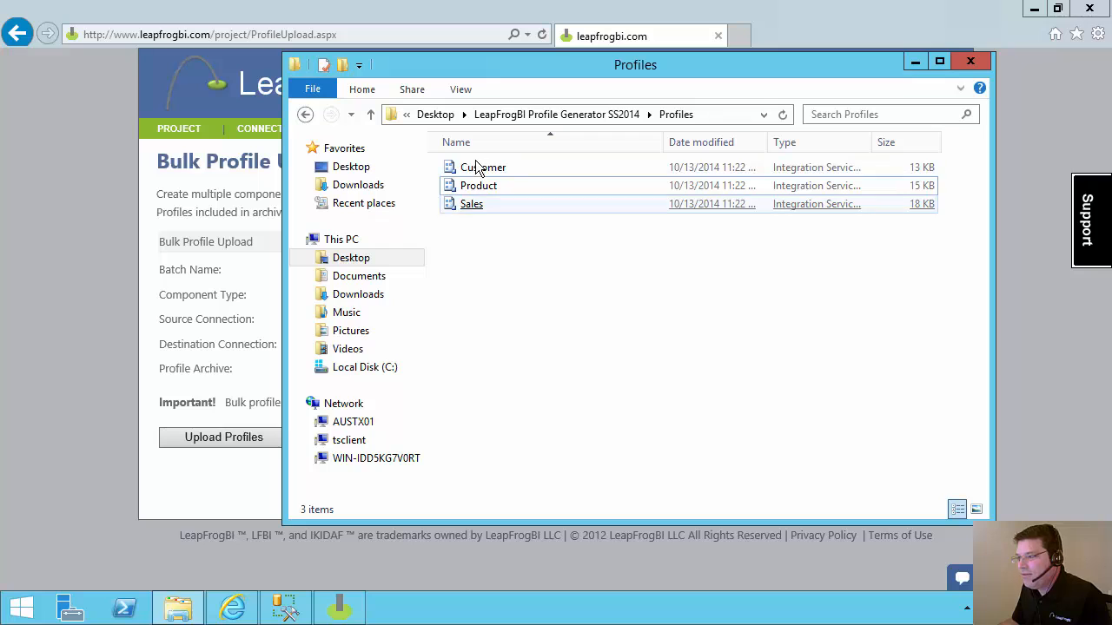
# - Compress the Customer, Product and Sales packages into one zip archive and name it GS
pyautogui.click(474, 208)
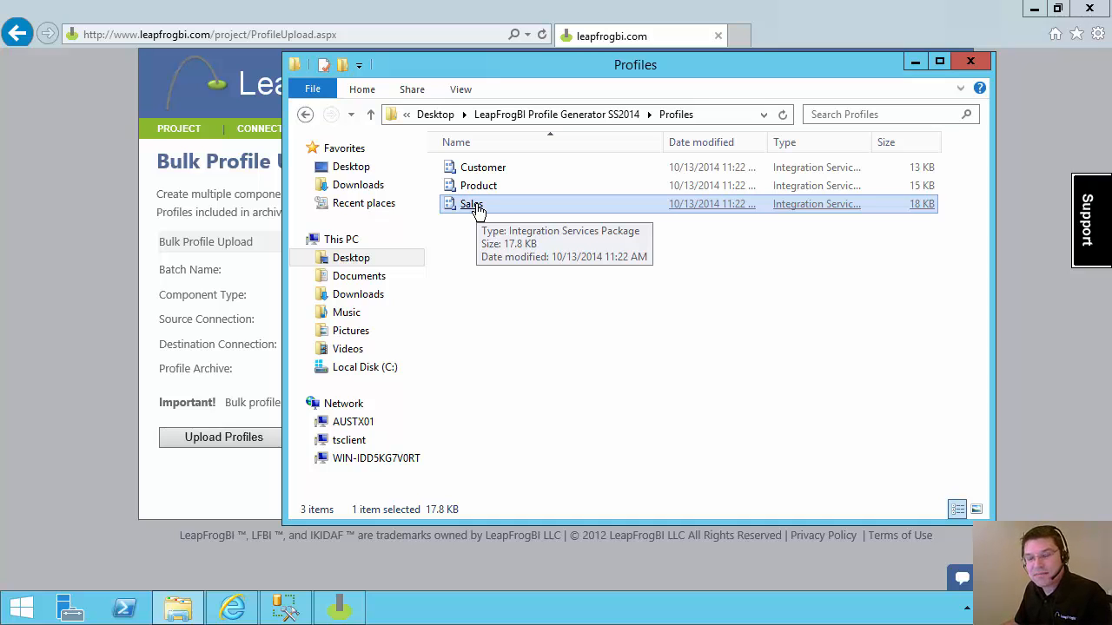
pyautogui.moveTo(486, 246); pyautogui.dragTo(472, 168)
pyautogui.rightClick(474, 165)
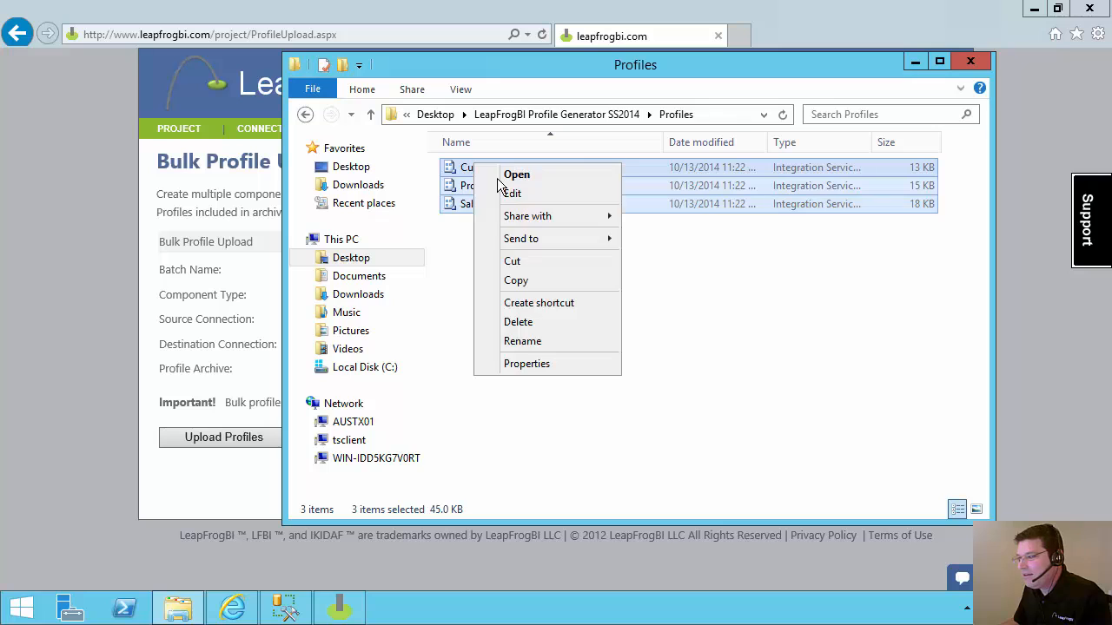
pyautogui.moveTo(522, 238)
pyautogui.click(695, 238)
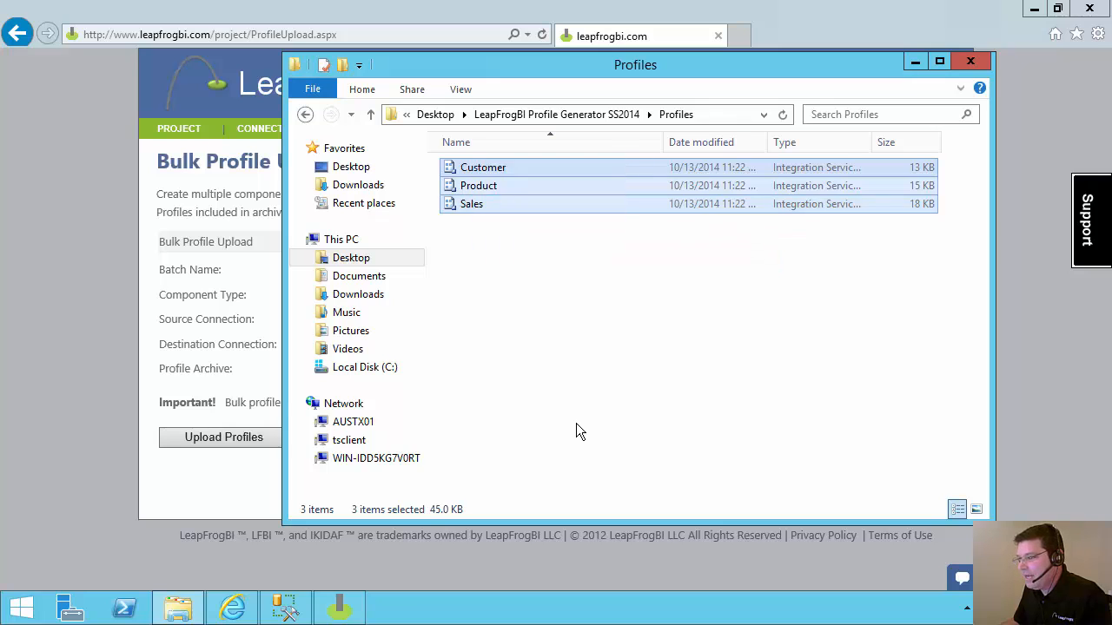
pyautogui.click(555, 369)
pyautogui.rightClick(474, 185)
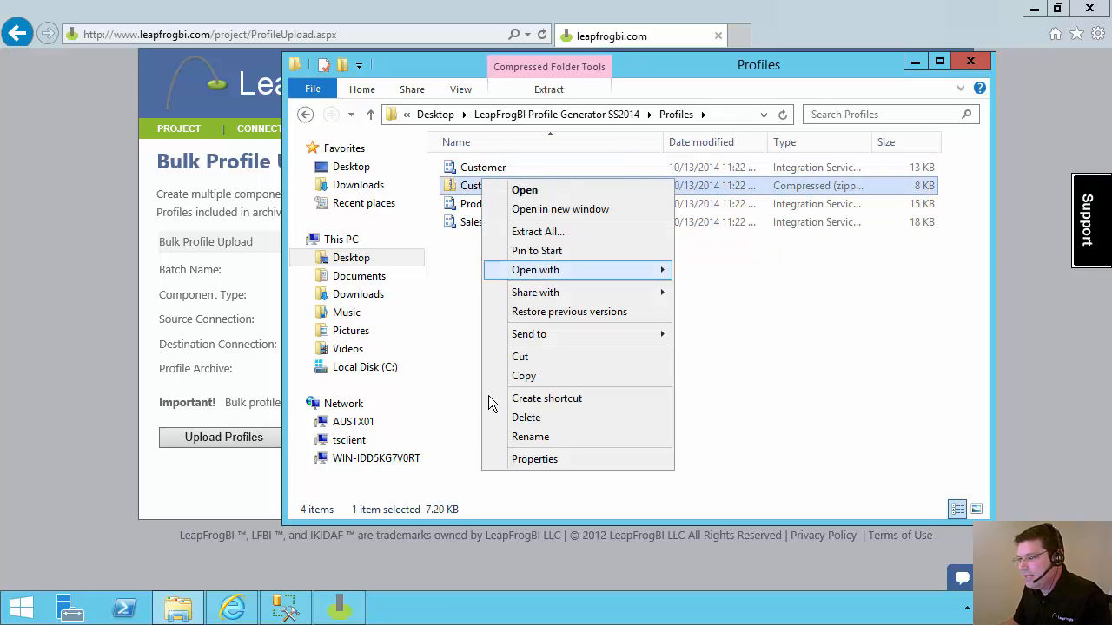
pyautogui.click(521, 437)
pyautogui.write('GS')
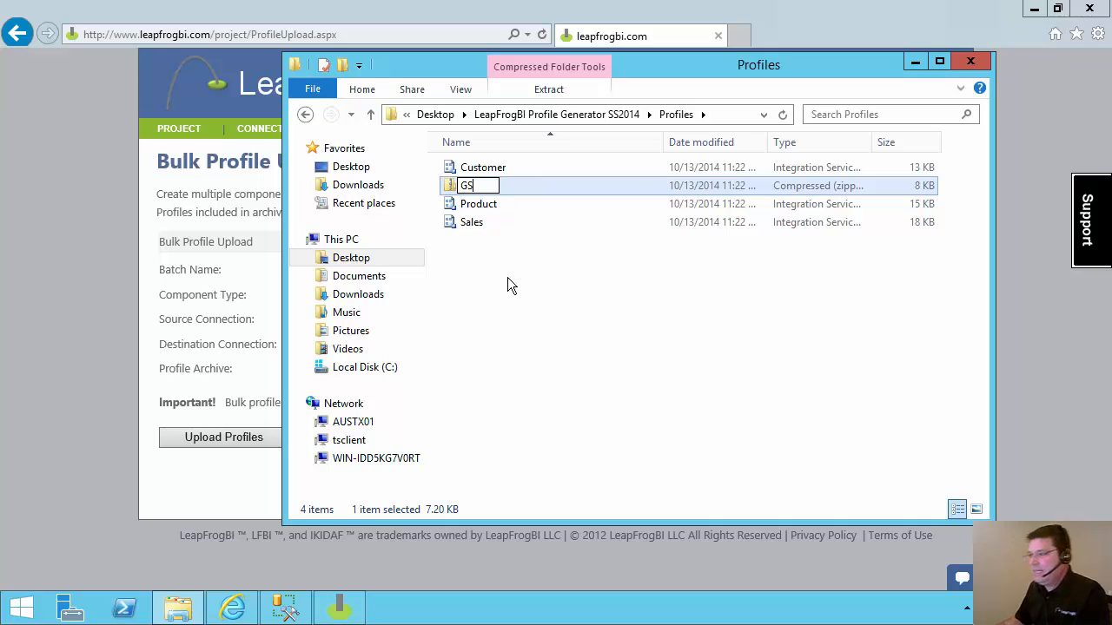
pyautogui.click(503, 389)
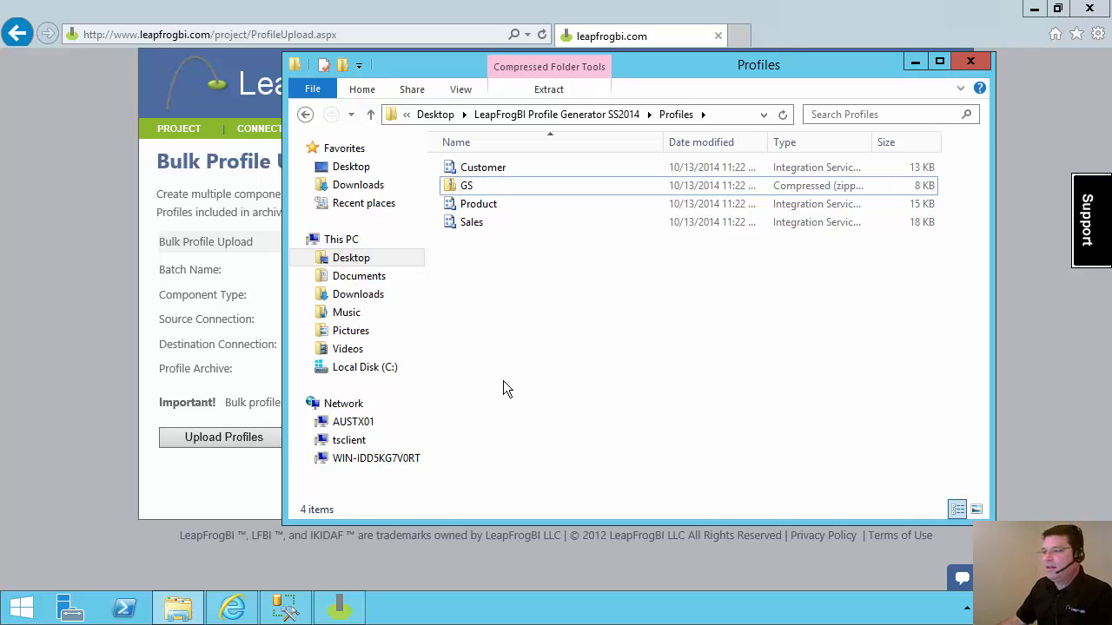
pyautogui.click(467, 189)
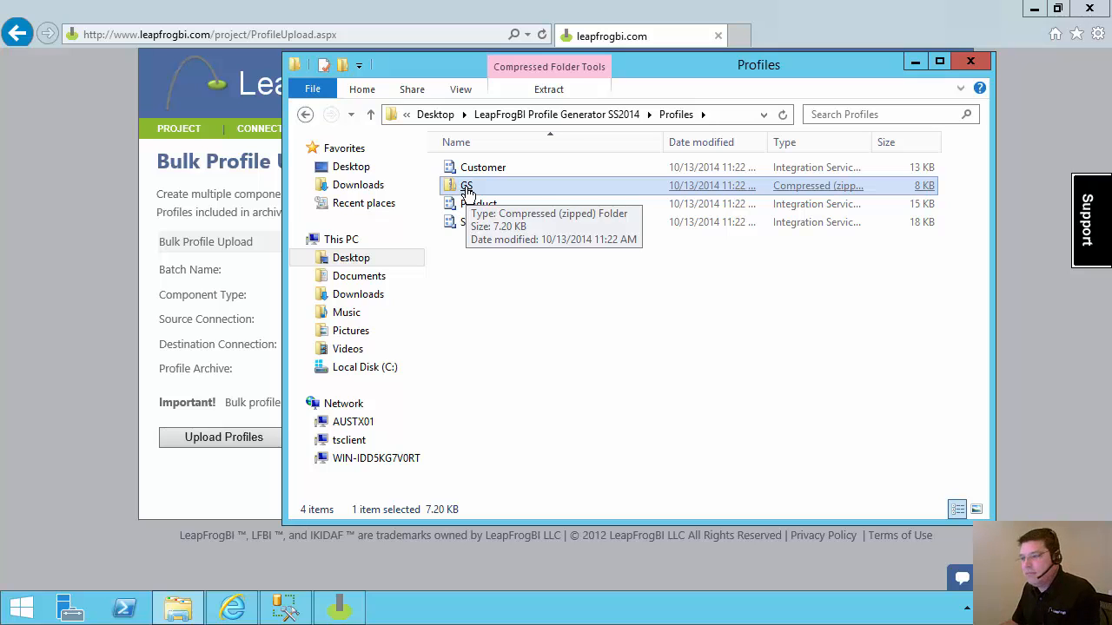
# - Switch to the LeapFrogBI site in Internet Explorer and open the template list for creating a new connection
pyautogui.click(445, 14)
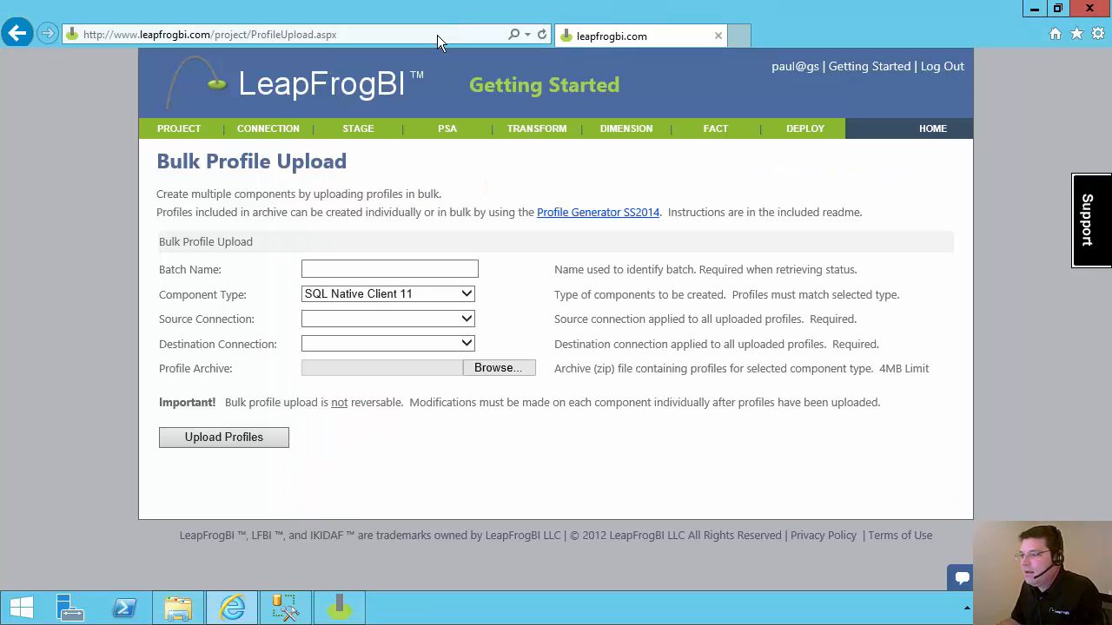
pyautogui.click(456, 267)
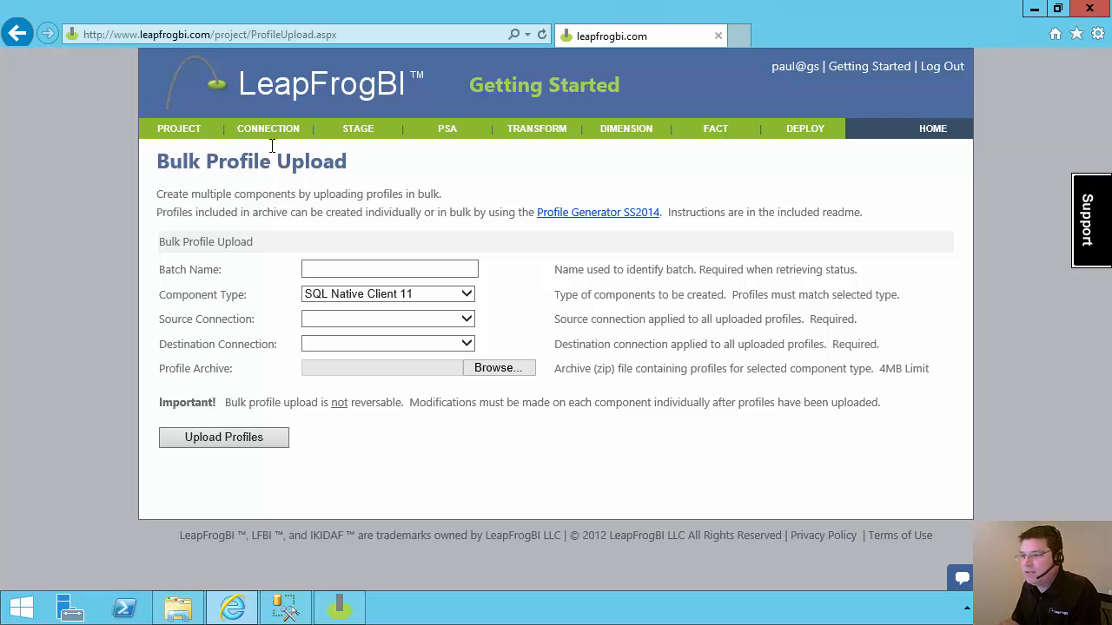
pyautogui.moveTo(268, 132)
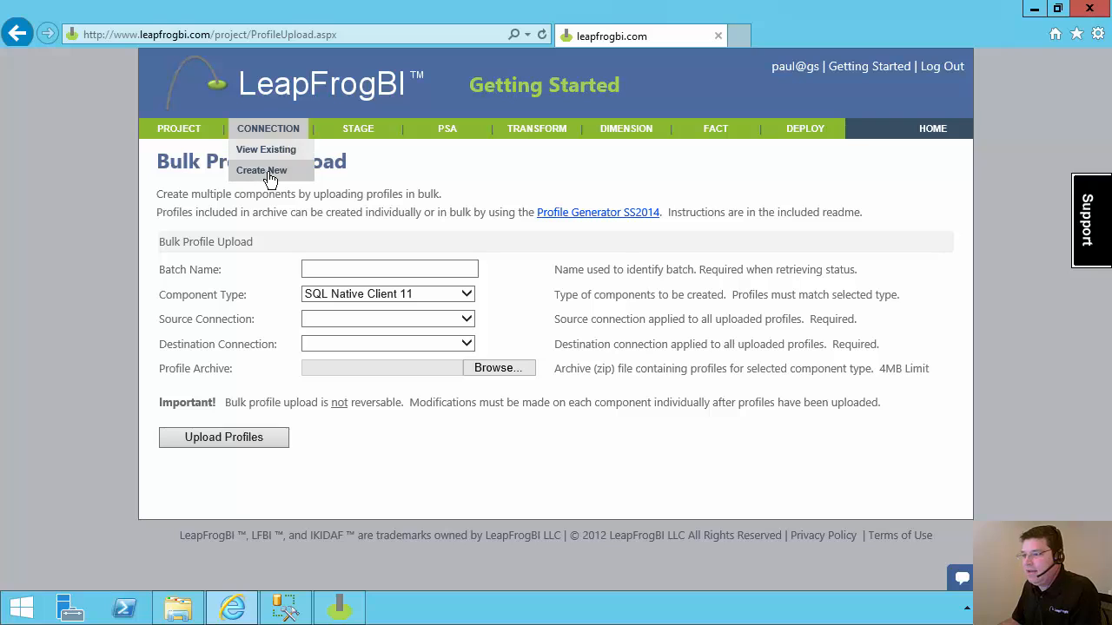
pyautogui.click(265, 171)
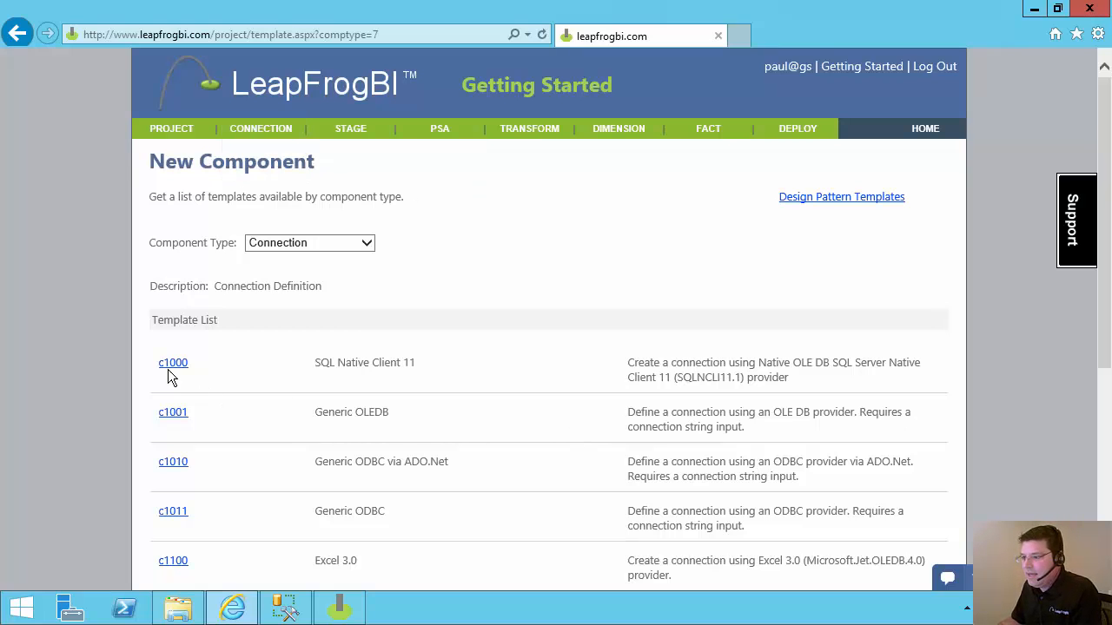
# - Look through the available connection templates and create a component from c1000, SQL Native Client 11
pyautogui.moveTo(320, 363); pyautogui.dragTo(617, 373)
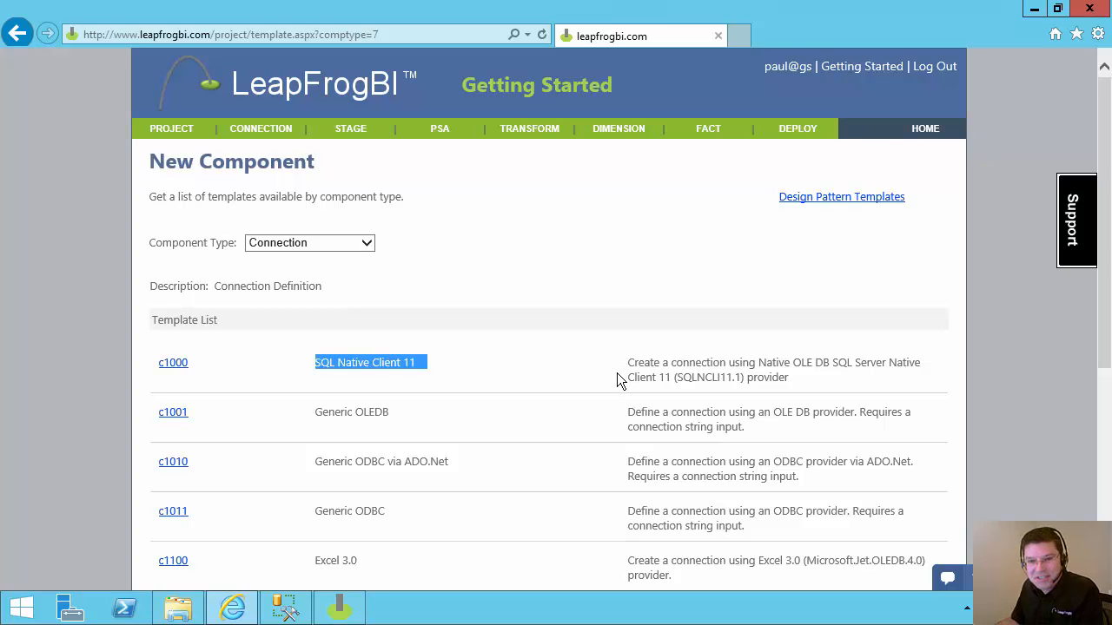
pyautogui.scroll(-5, 616, 373)
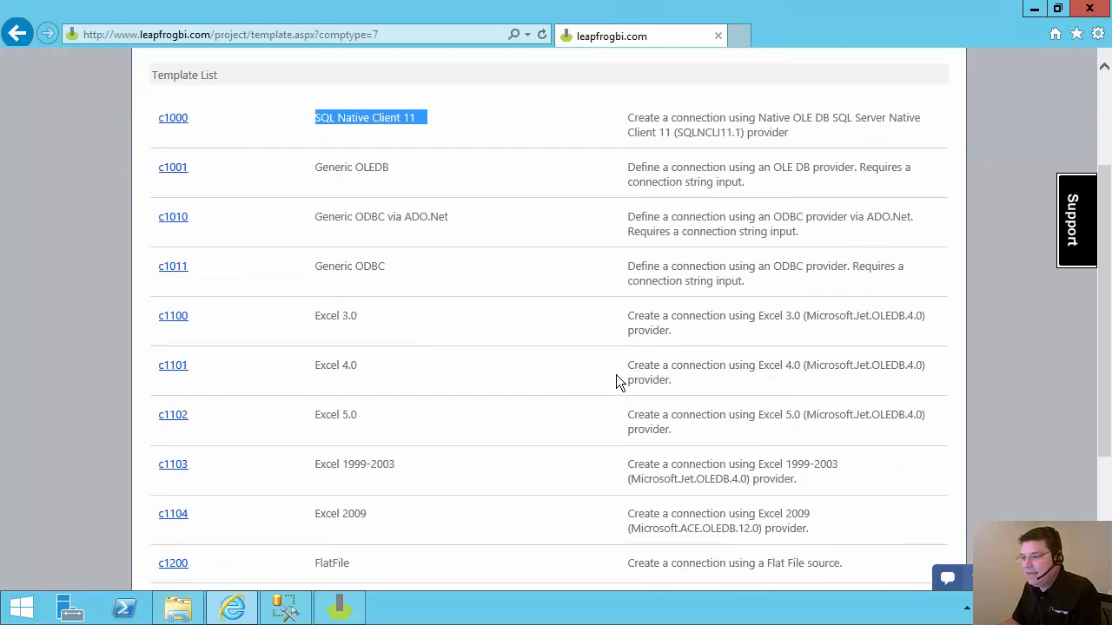
pyautogui.scroll(3, 616, 374)
pyautogui.scroll(2, 616, 383)
pyautogui.click(613, 382)
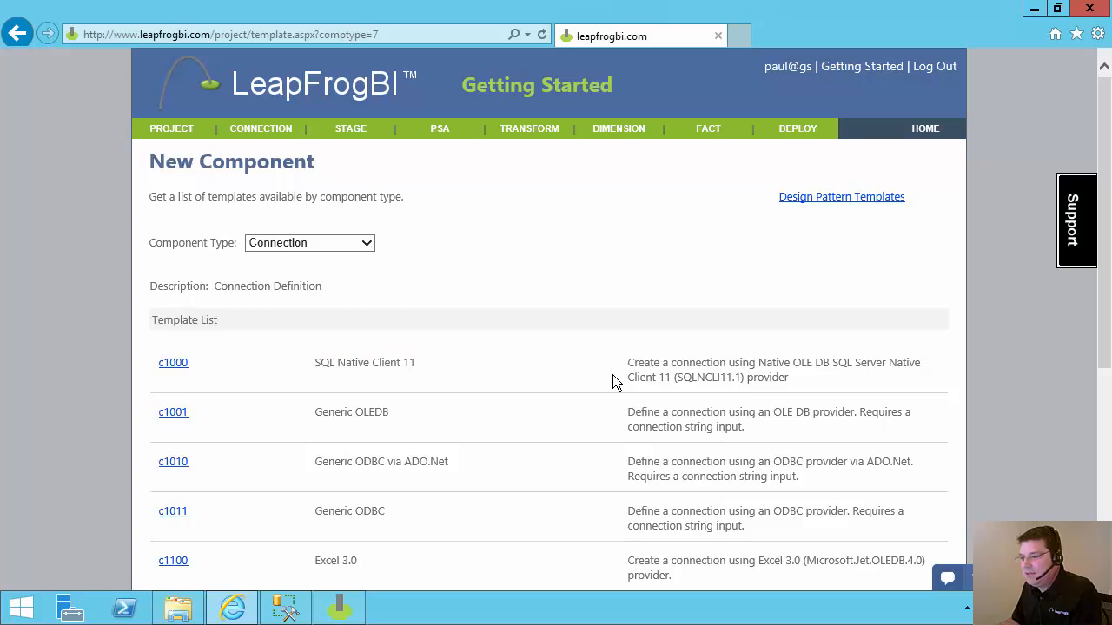
pyautogui.click(180, 366)
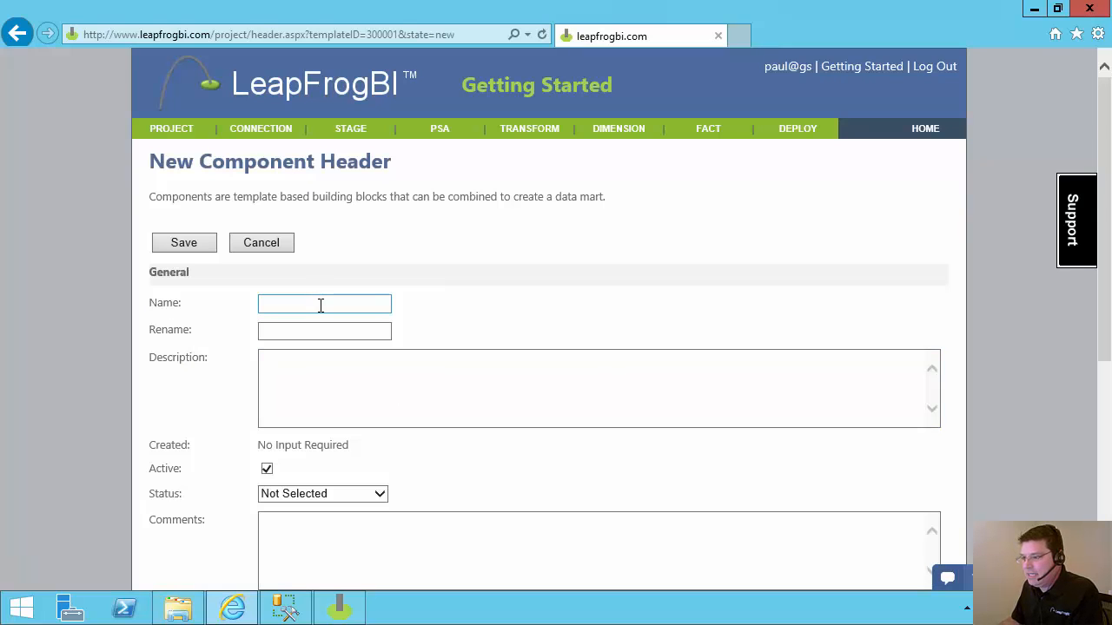
# - Name the new SQL Native Client 11 connection Adventure Works
pyautogui.click(321, 303)
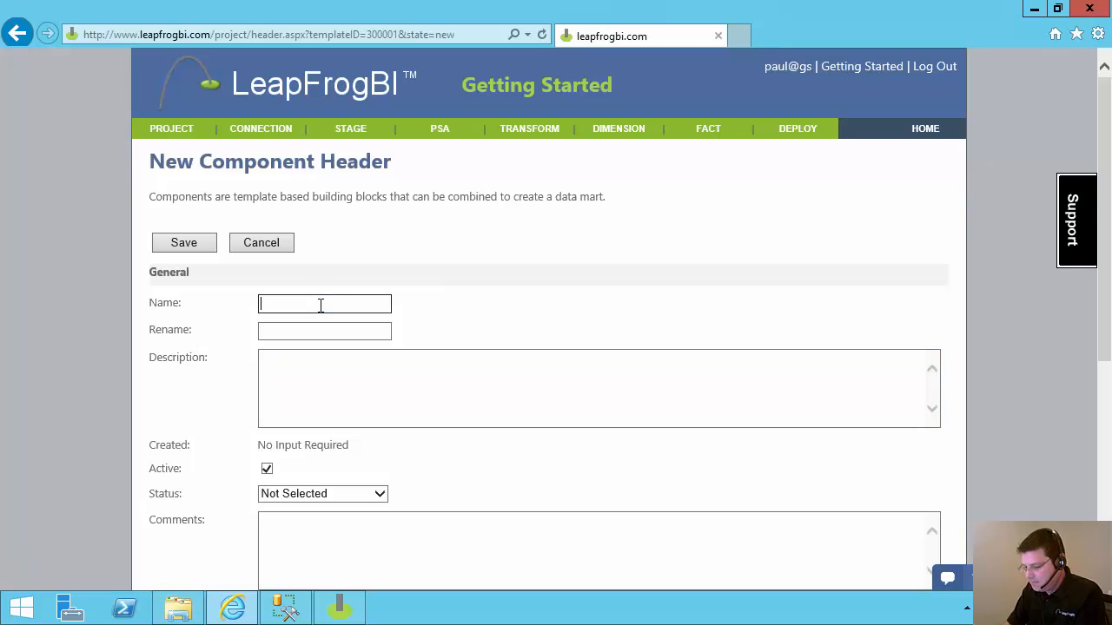
pyautogui.write('Adve')
pyautogui.press('Down')
pyautogui.press('Tab')
# - Set the connection's server name to WIN-IDD5KG7V0RT and database to AdventureWorks2014, and save it
pyautogui.scroll(-3, 319, 304)
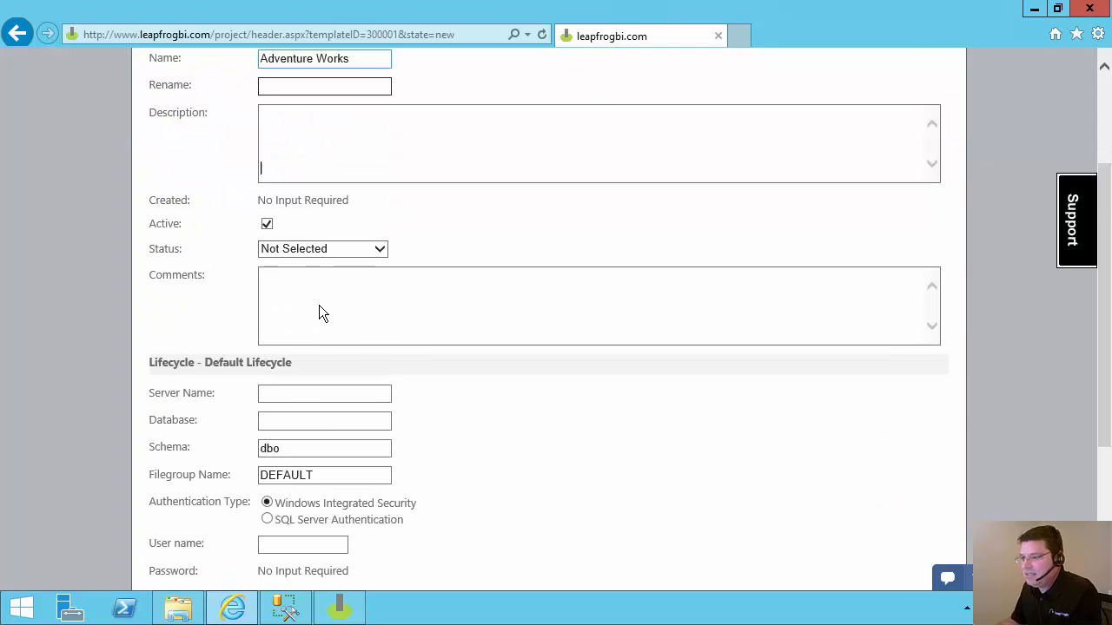
pyautogui.click(289, 397)
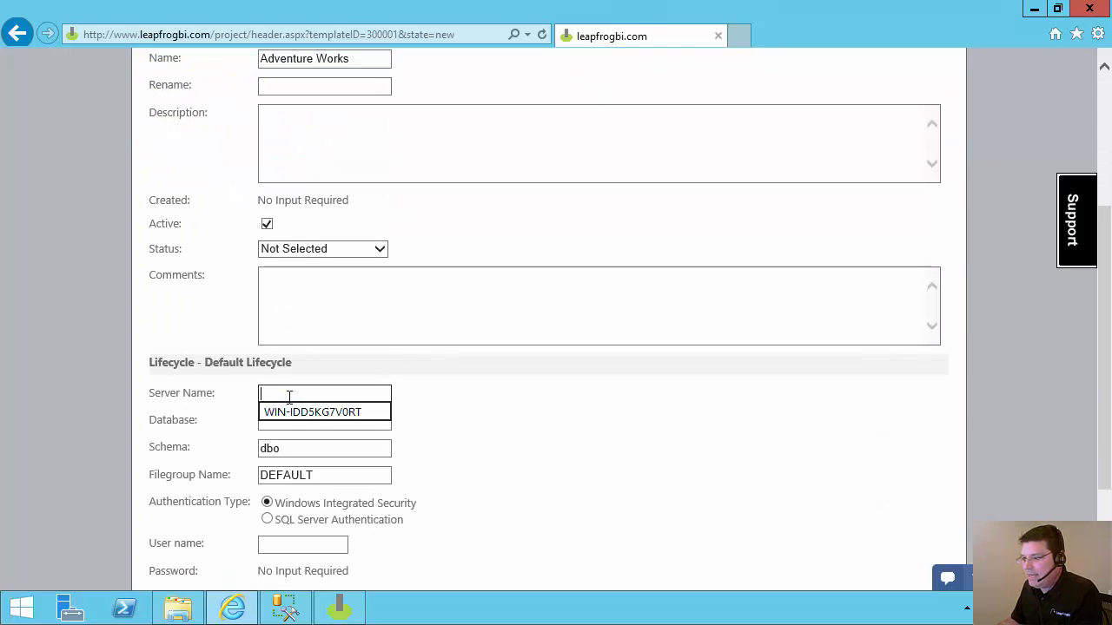
pyautogui.click(291, 418)
pyautogui.click(292, 423)
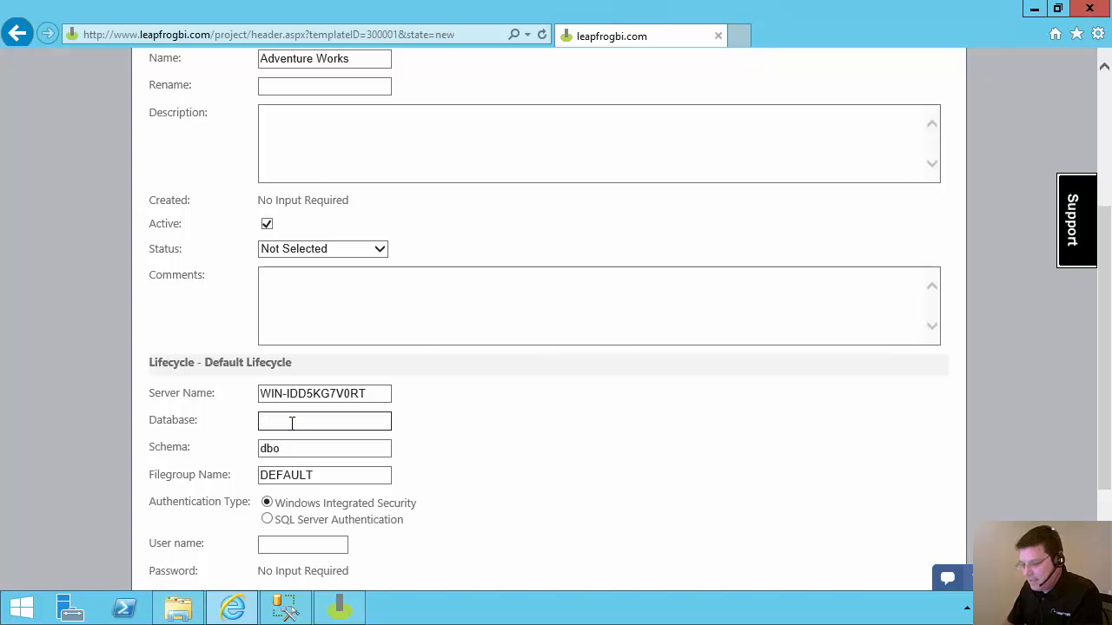
pyautogui.write('A')
pyautogui.press('Down')
pyautogui.press('Tab')
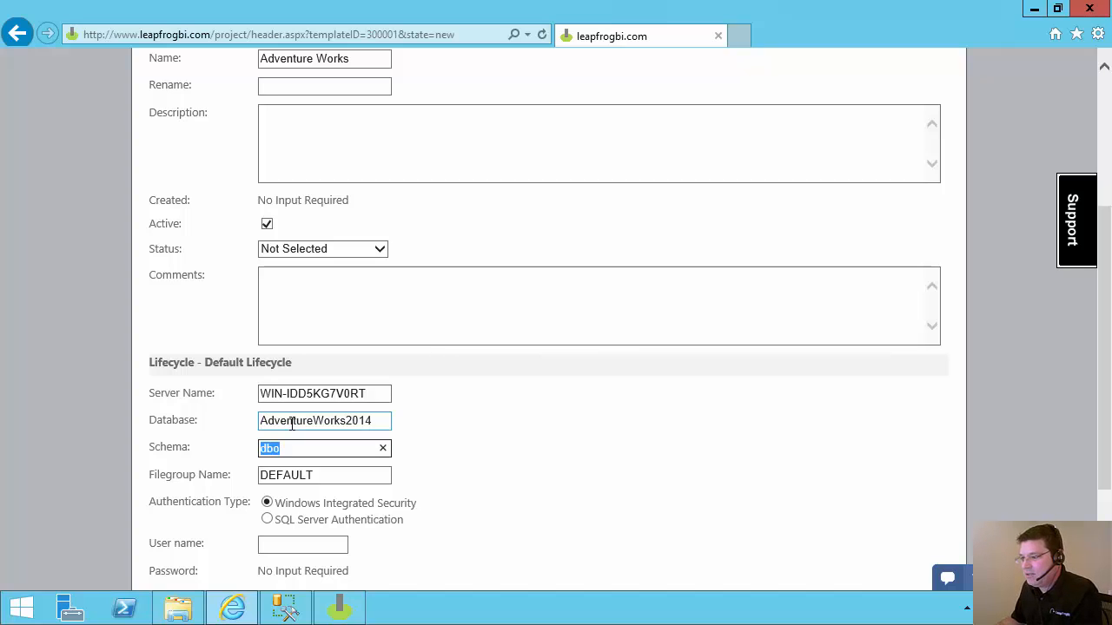
pyautogui.scroll(3, 629, 530)
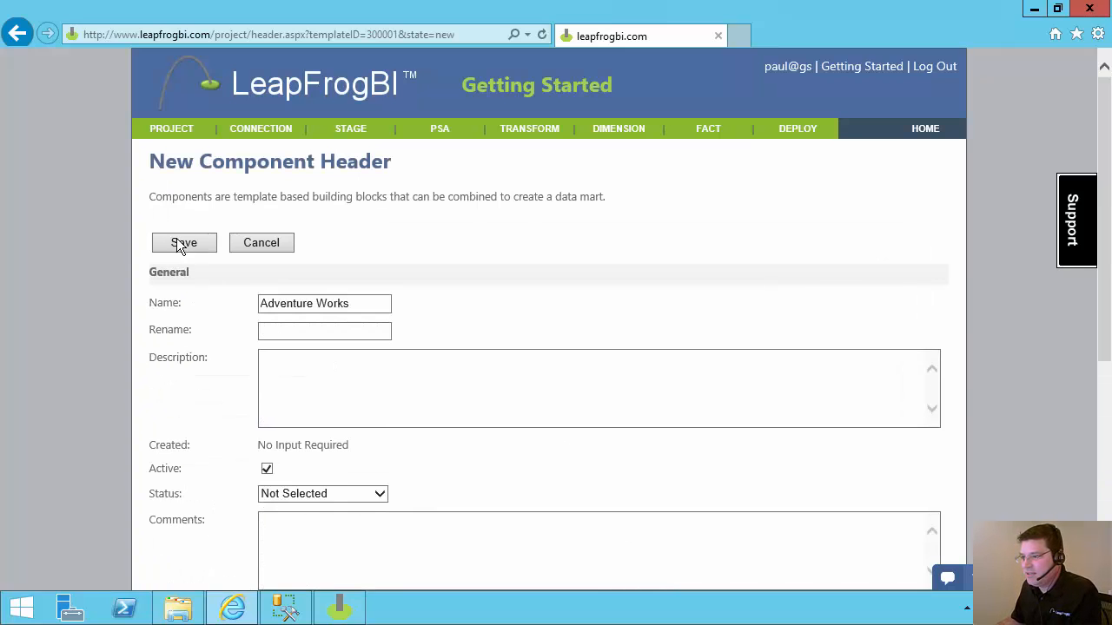
pyautogui.click(185, 243)
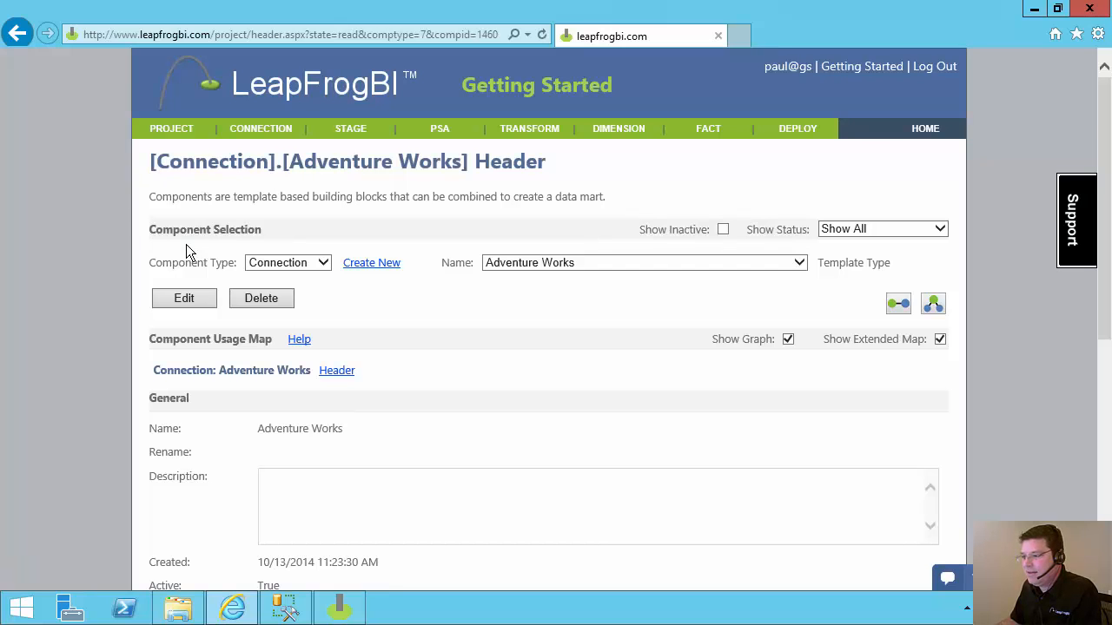
# - Create another connection from template c1000, SQL Native Client 11, and name it Stage
pyautogui.click(386, 269)
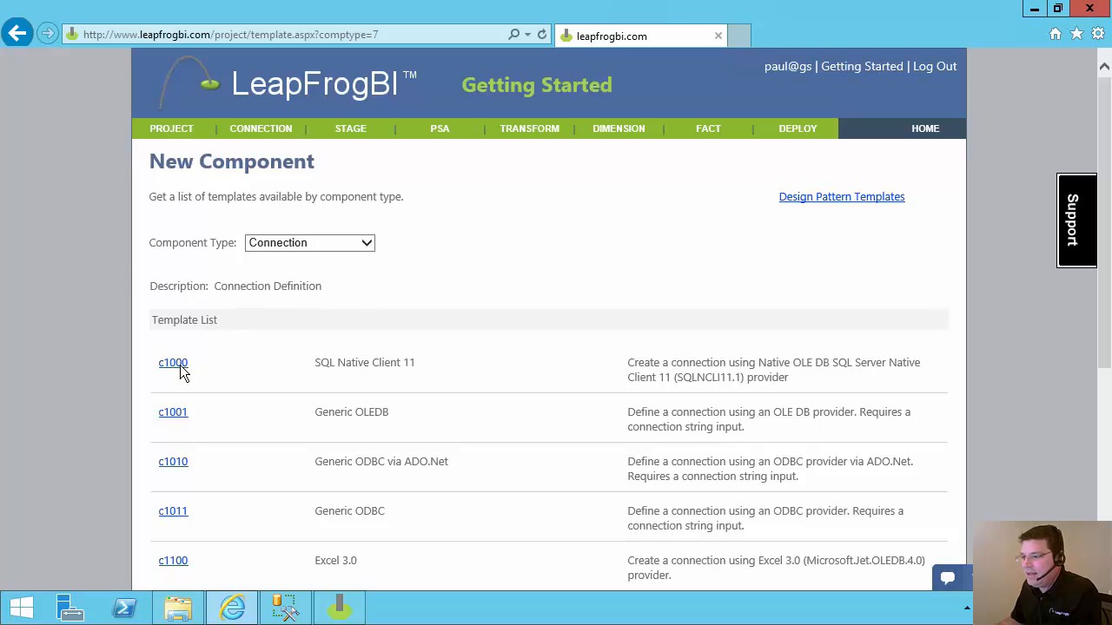
pyautogui.click(176, 365)
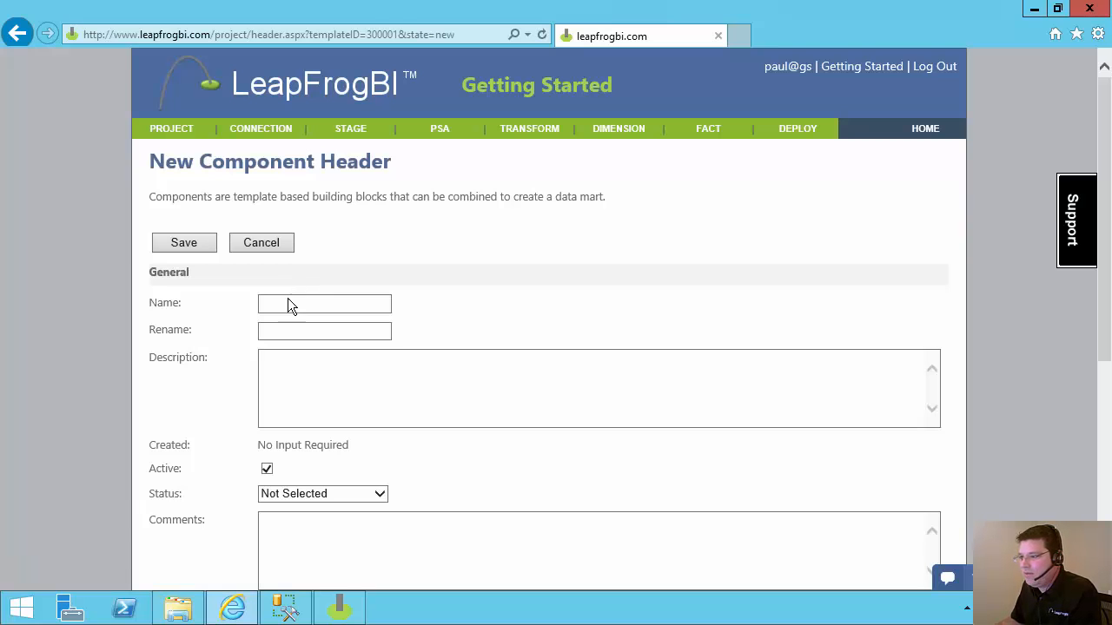
pyautogui.click(288, 302)
pyautogui.write('Stage')
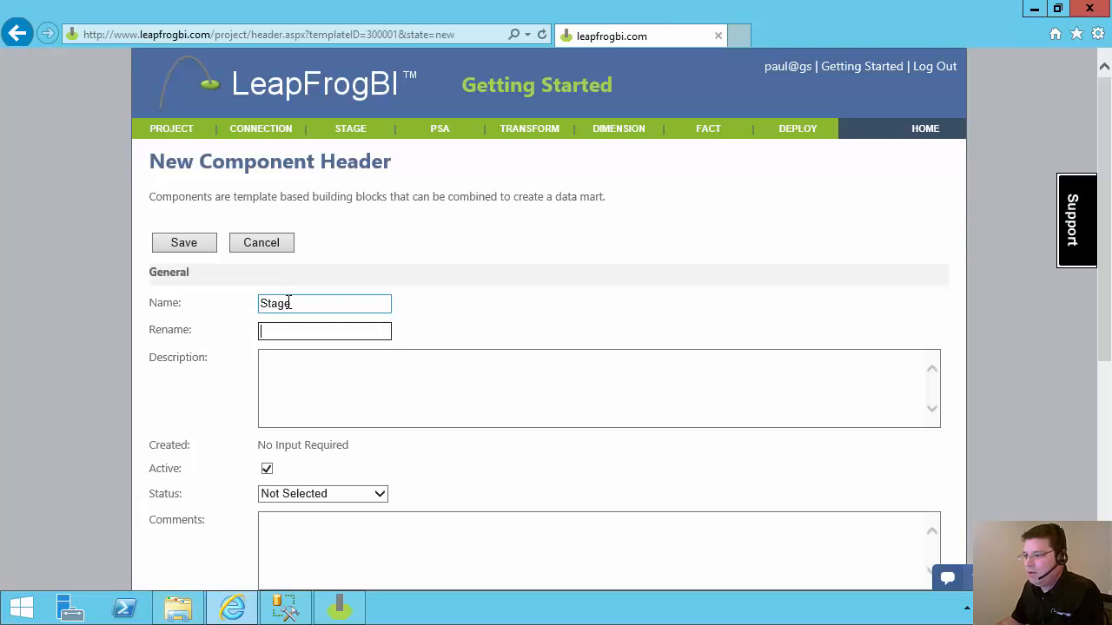
# - Set the Stage connection's server name to WIN-IDD5KG7V0RT and its database to GettingStarted
pyautogui.scroll(-4, 432, 346)
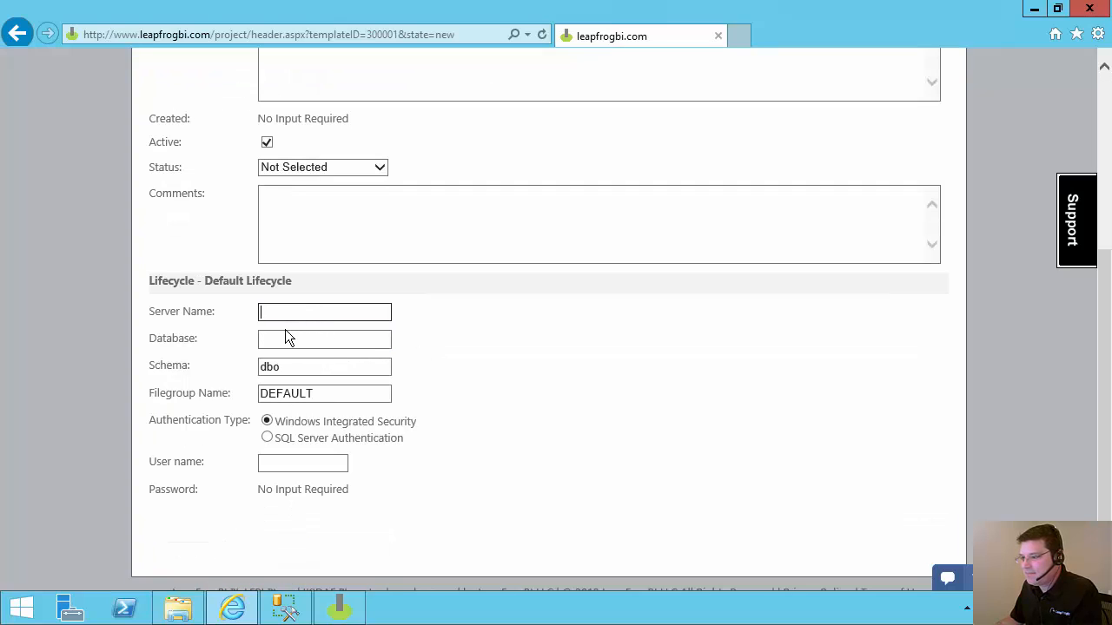
pyautogui.click(278, 317)
pyautogui.click(283, 334)
pyautogui.write('G')
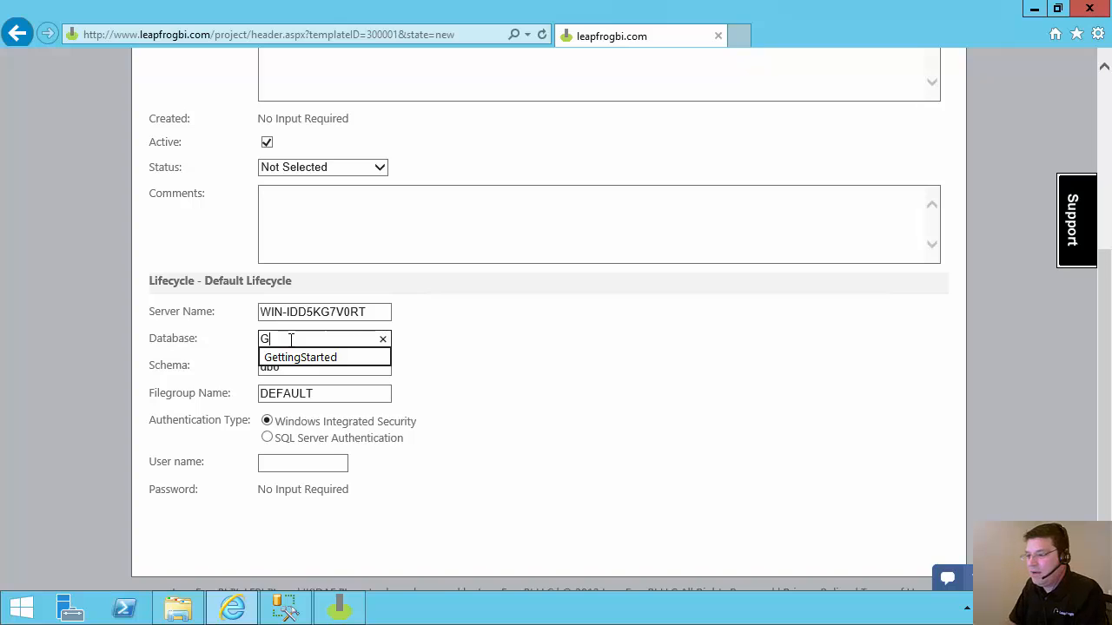
pyautogui.press('Down')
pyautogui.press('Tab')
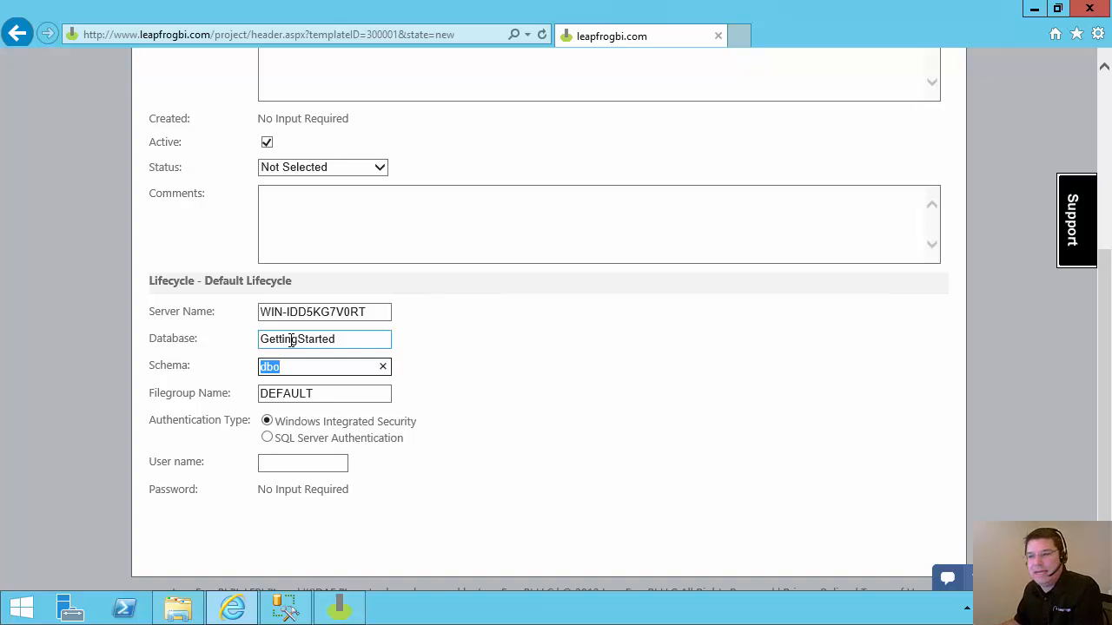
pyautogui.click(292, 339)
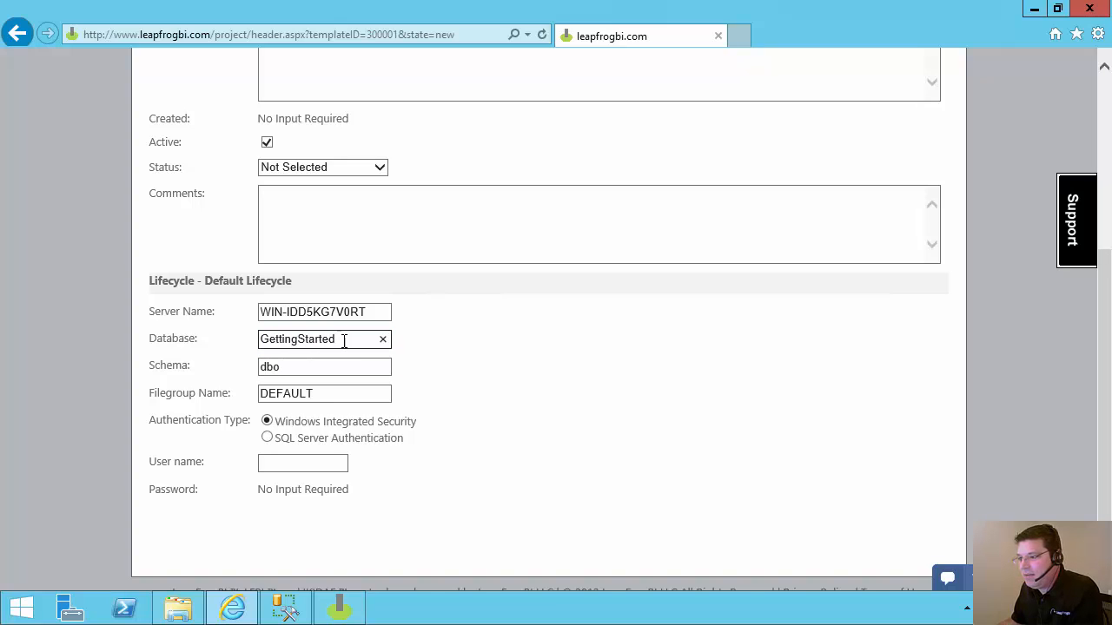
# - Set the Stage connection's schema to stage and save the component
pyautogui.click(315, 364)
pyautogui.write('st')
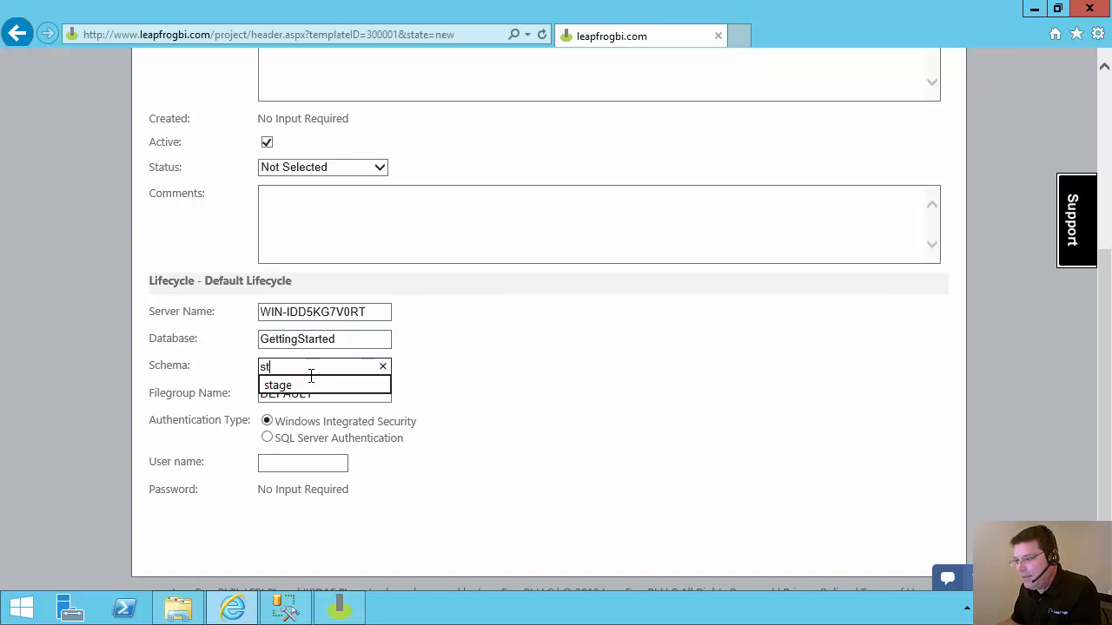
pyautogui.click(285, 384)
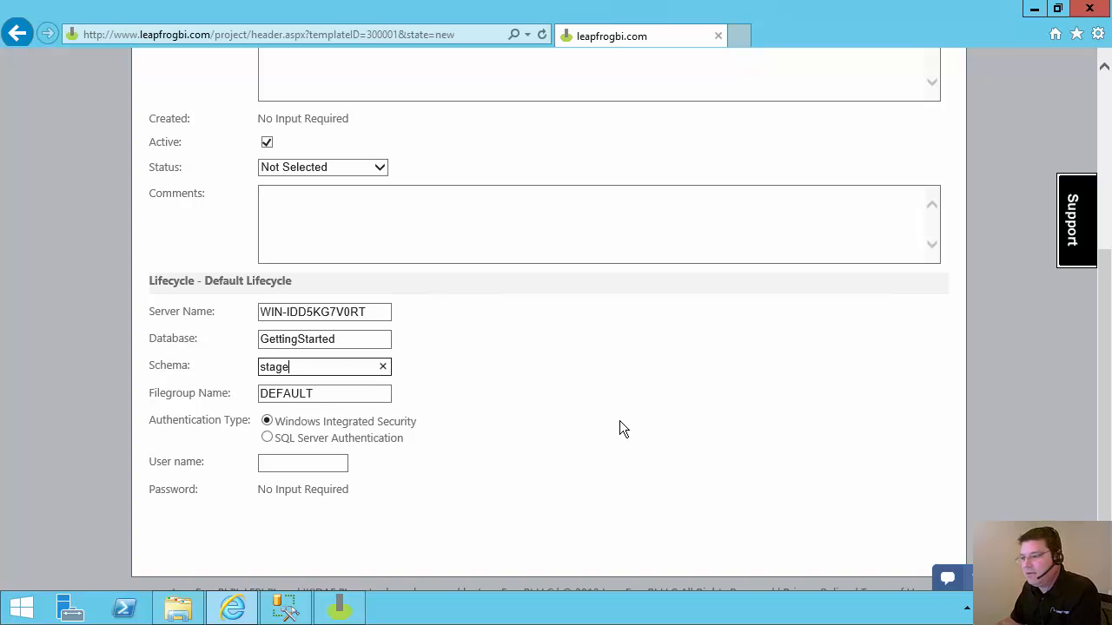
pyautogui.scroll(4, 620, 421)
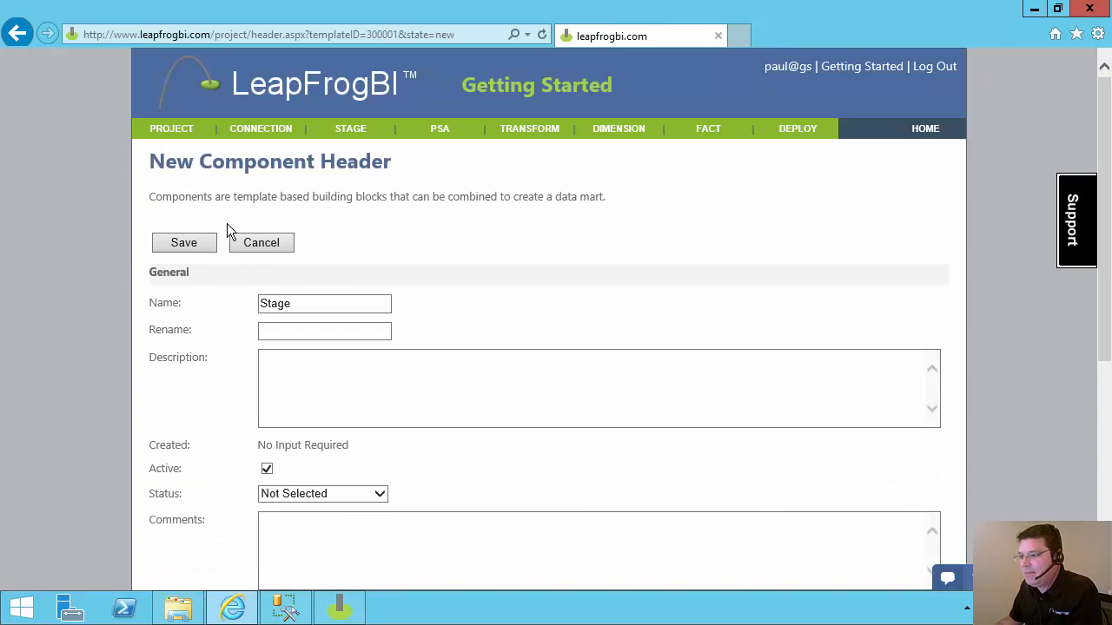
pyautogui.click(194, 243)
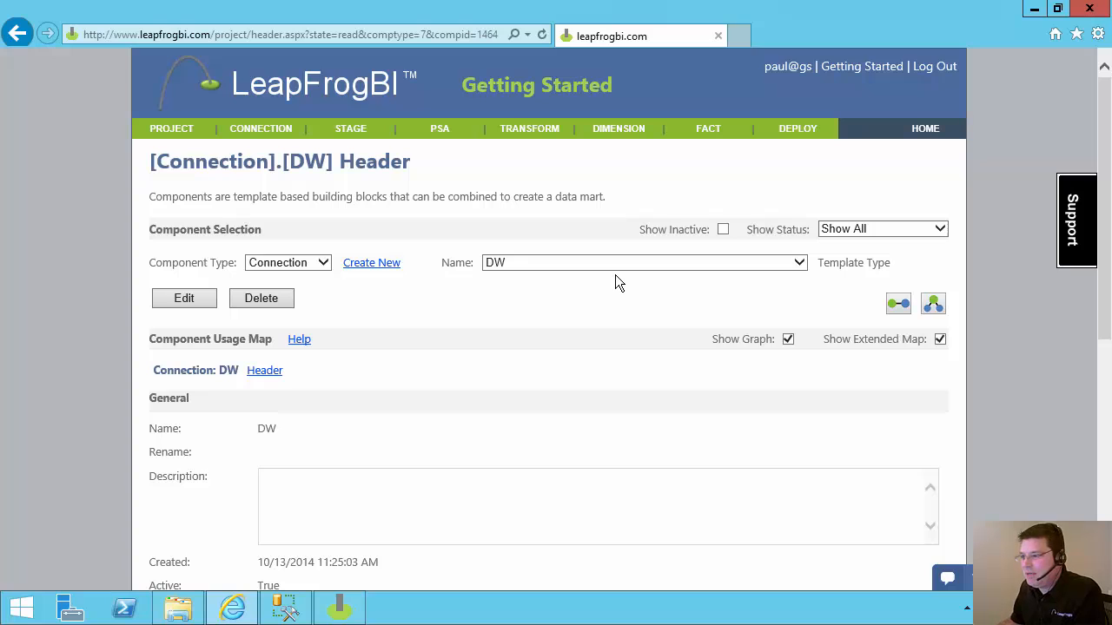
# - Open the Stage connection and check its database and schema settings
pyautogui.click(541, 265)
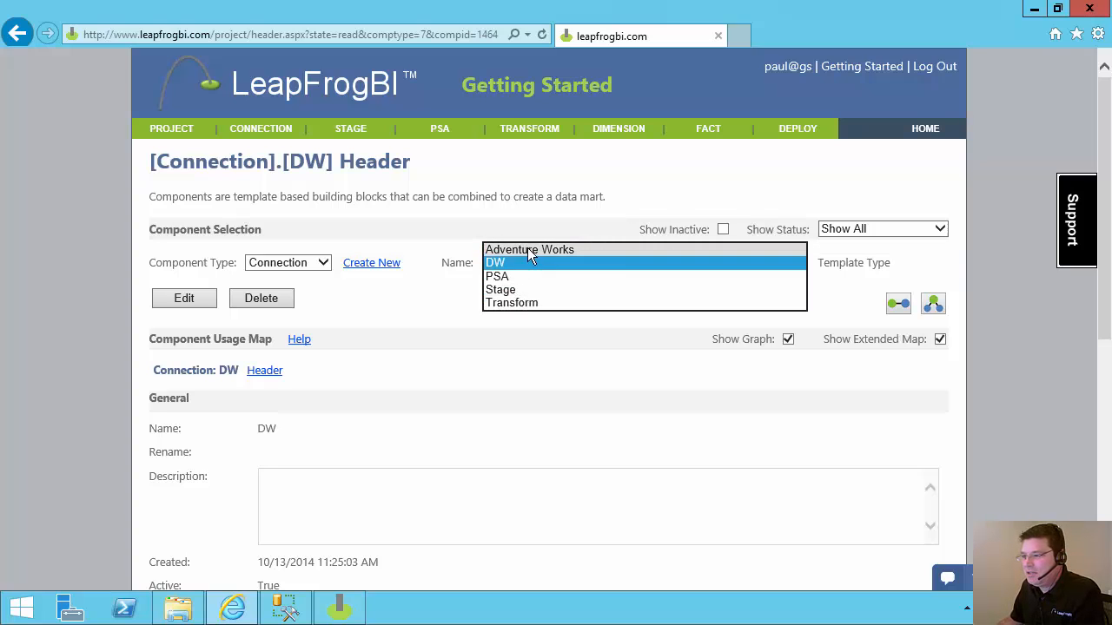
pyautogui.click(502, 290)
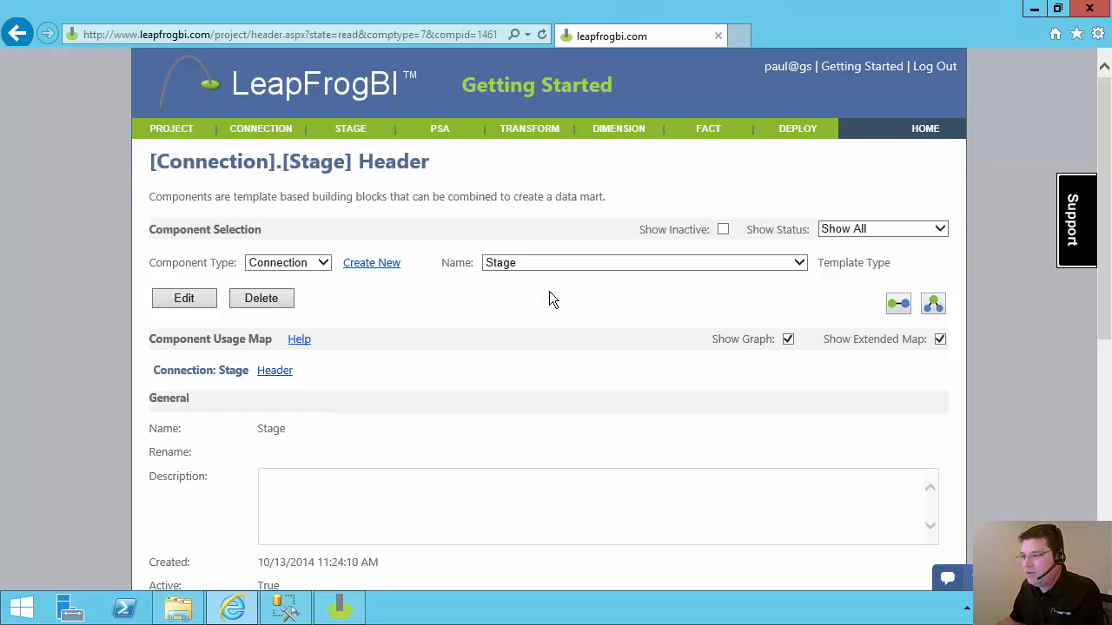
pyautogui.scroll(-5, 549, 295)
pyautogui.moveTo(248, 319); pyautogui.dragTo(438, 322)
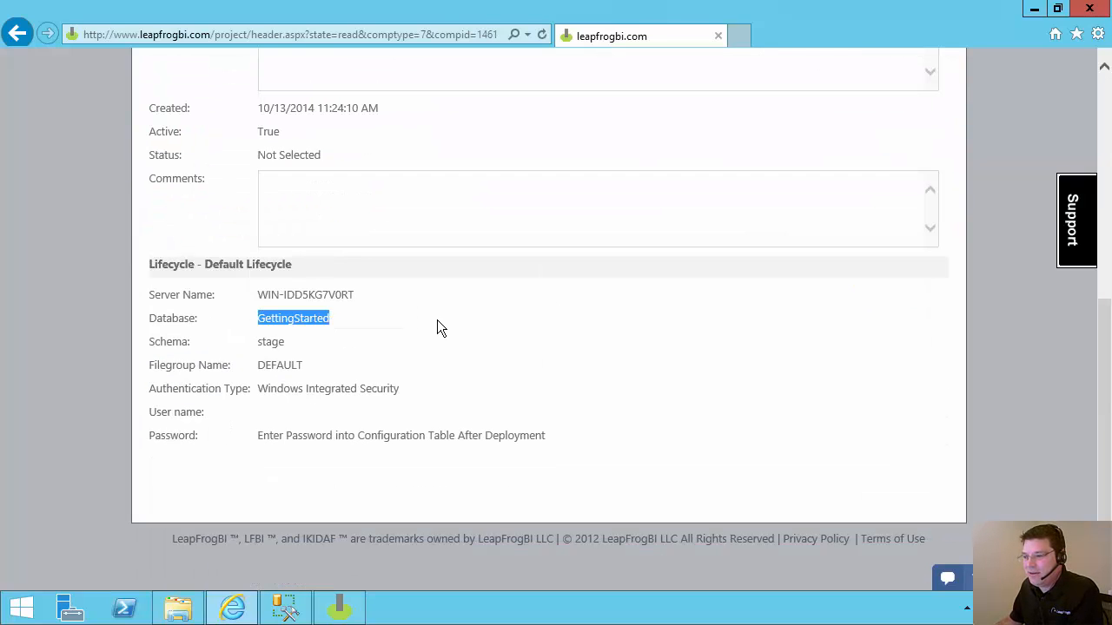
pyautogui.click(437, 320)
pyautogui.doubleClick(271, 342)
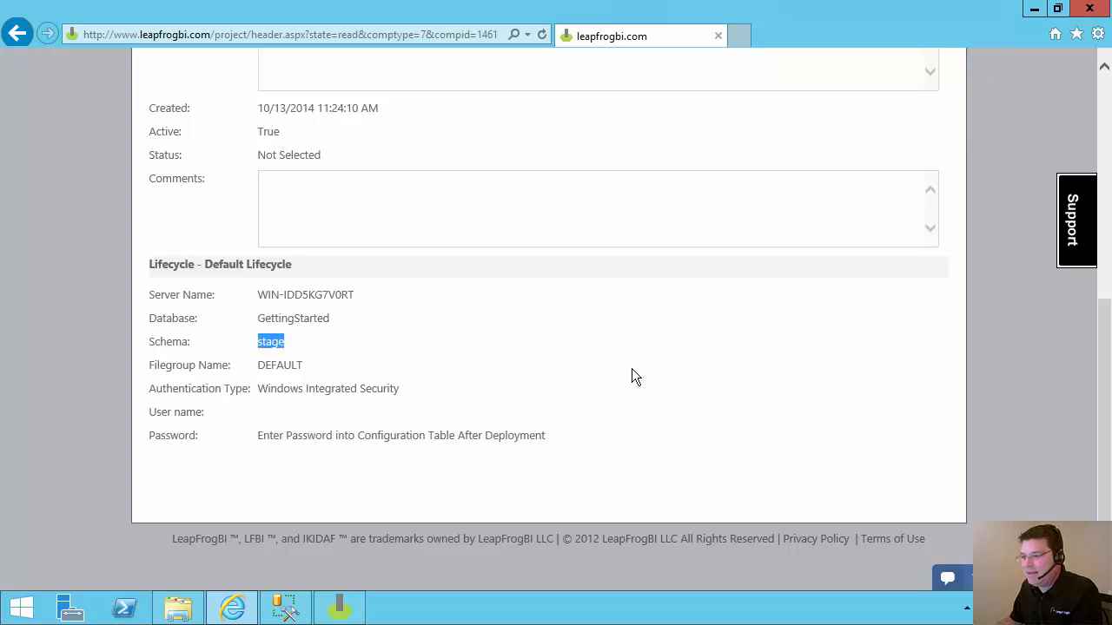
# - Review the lifecycle settings of the Transform and PSA connections, checking the database and schema of each
pyautogui.scroll(5, 631, 369)
pyautogui.click(569, 263)
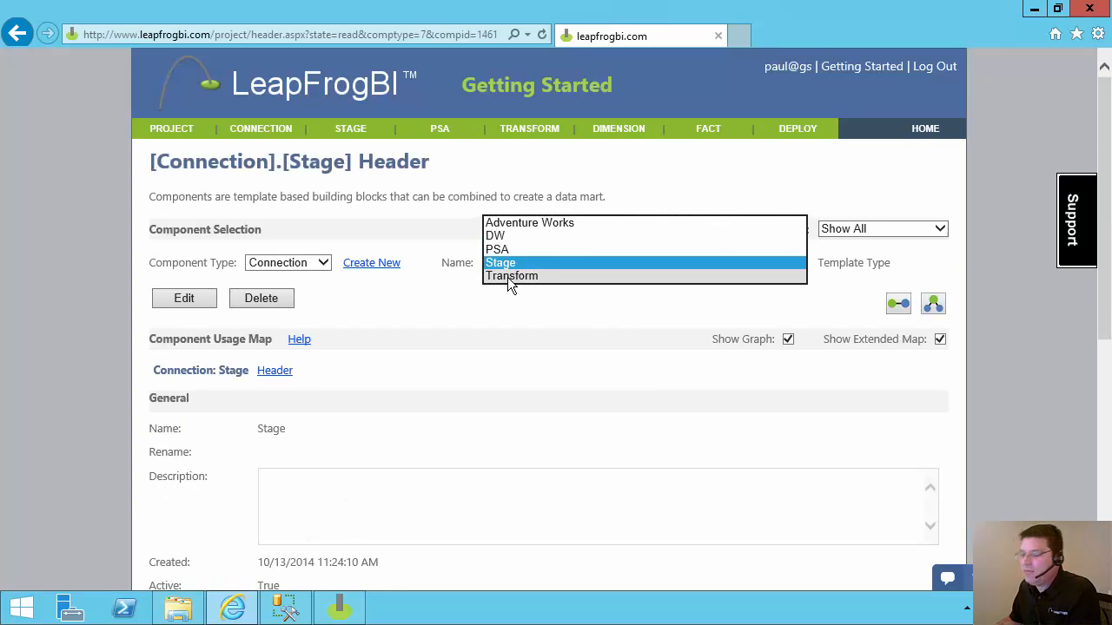
pyautogui.click(509, 276)
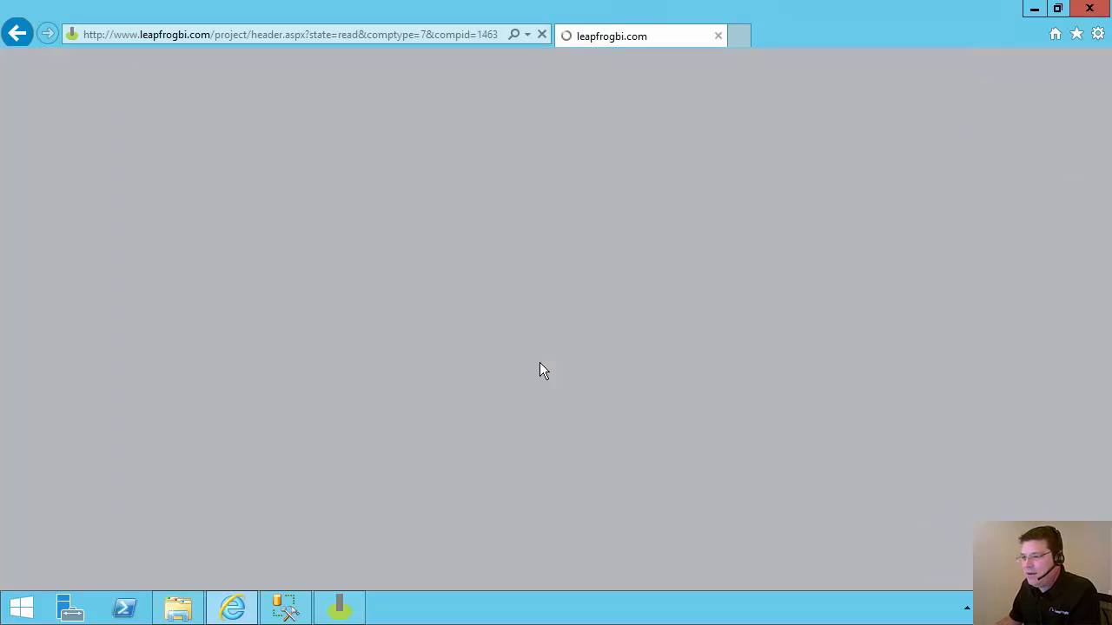
pyautogui.scroll(-5, 538, 370)
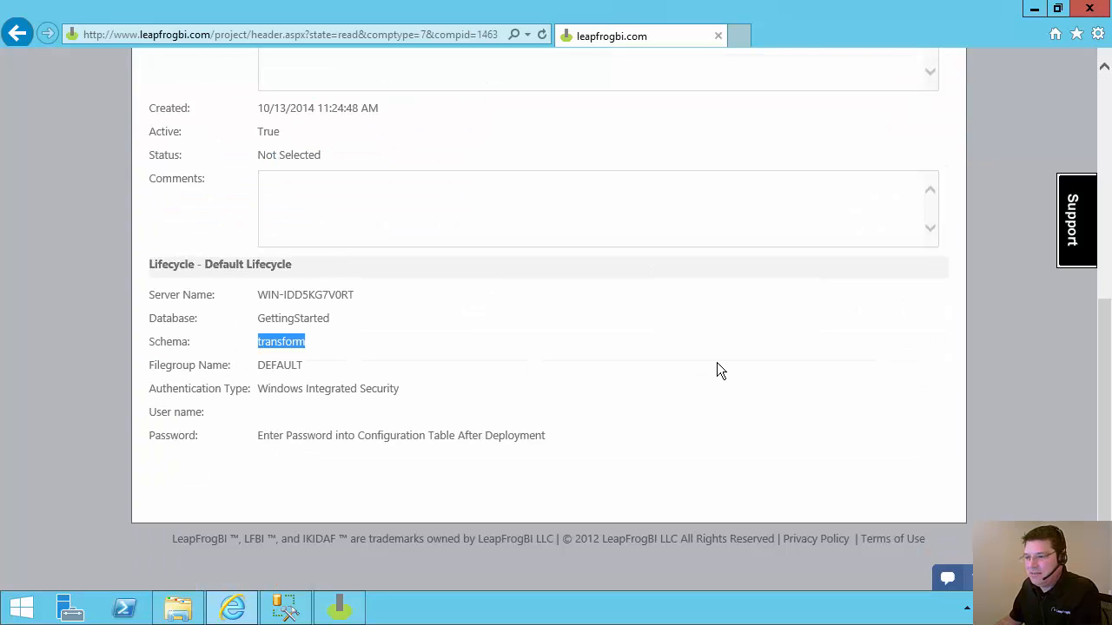
pyautogui.scroll(5, 715, 370)
pyautogui.click(588, 265)
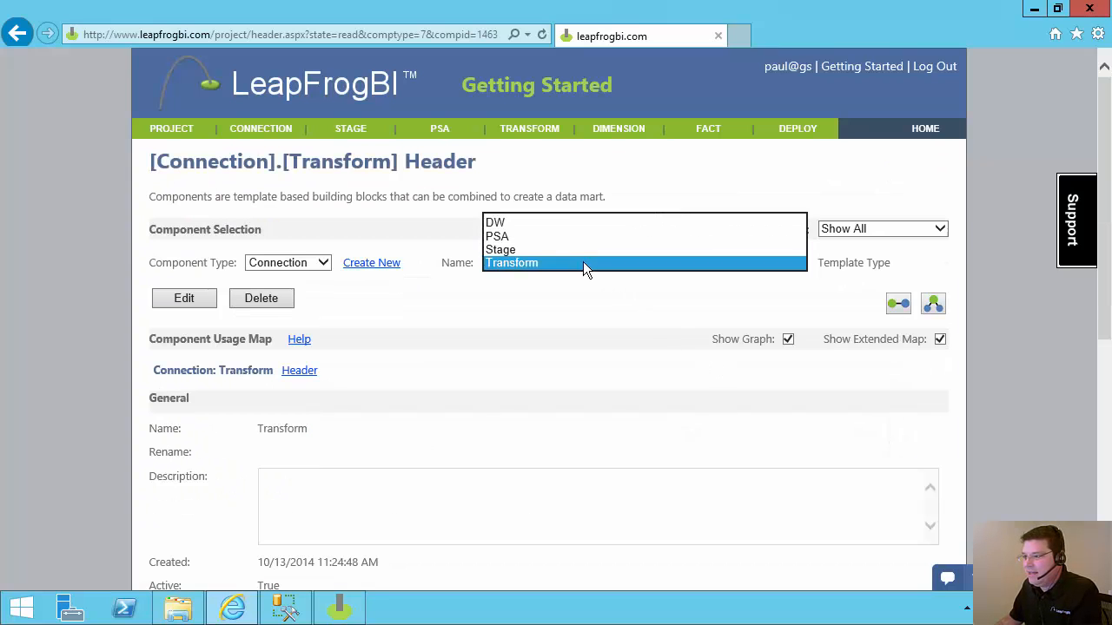
pyautogui.click(498, 236)
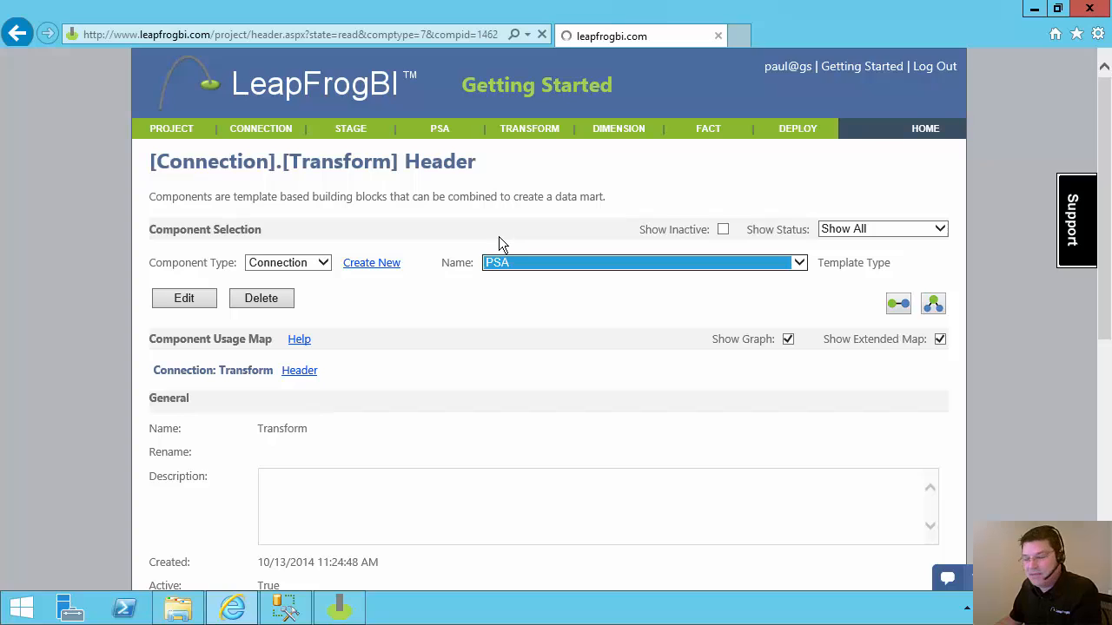
pyautogui.scroll(-5, 499, 421)
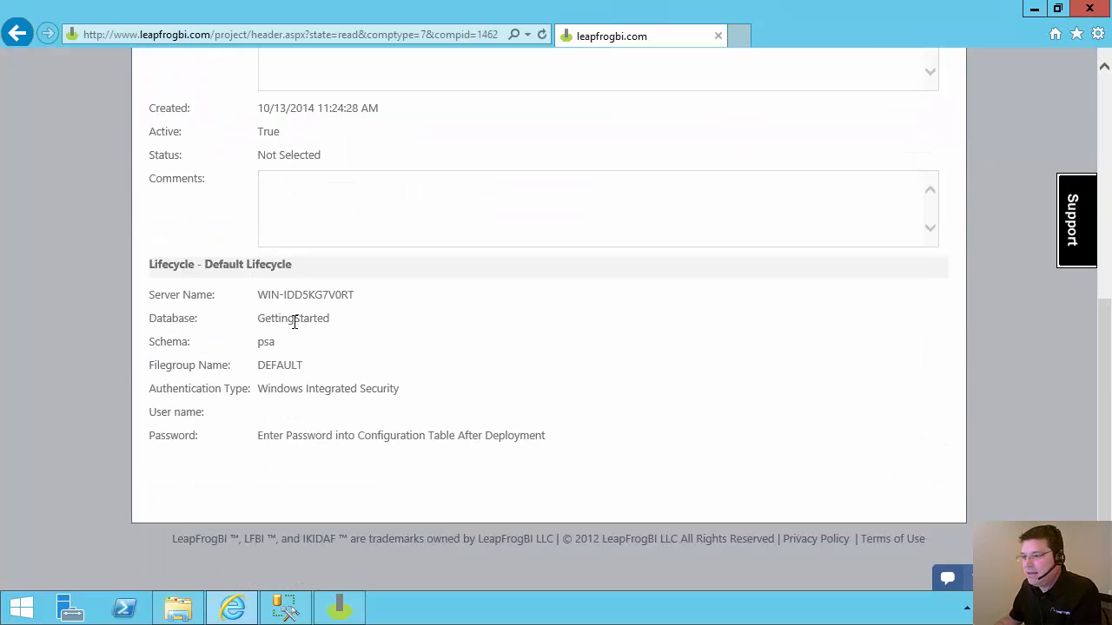
# - Open the DW connection and check its schema in the lifecycle settings
pyautogui.scroll(10, 485, 361)
pyautogui.click(542, 264)
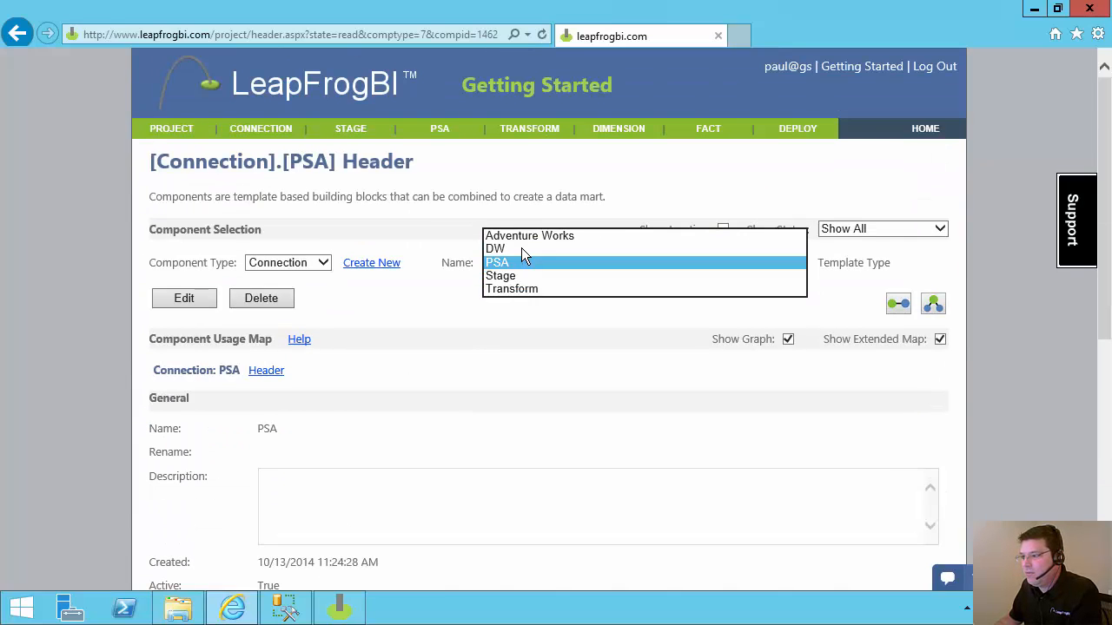
pyautogui.click(522, 249)
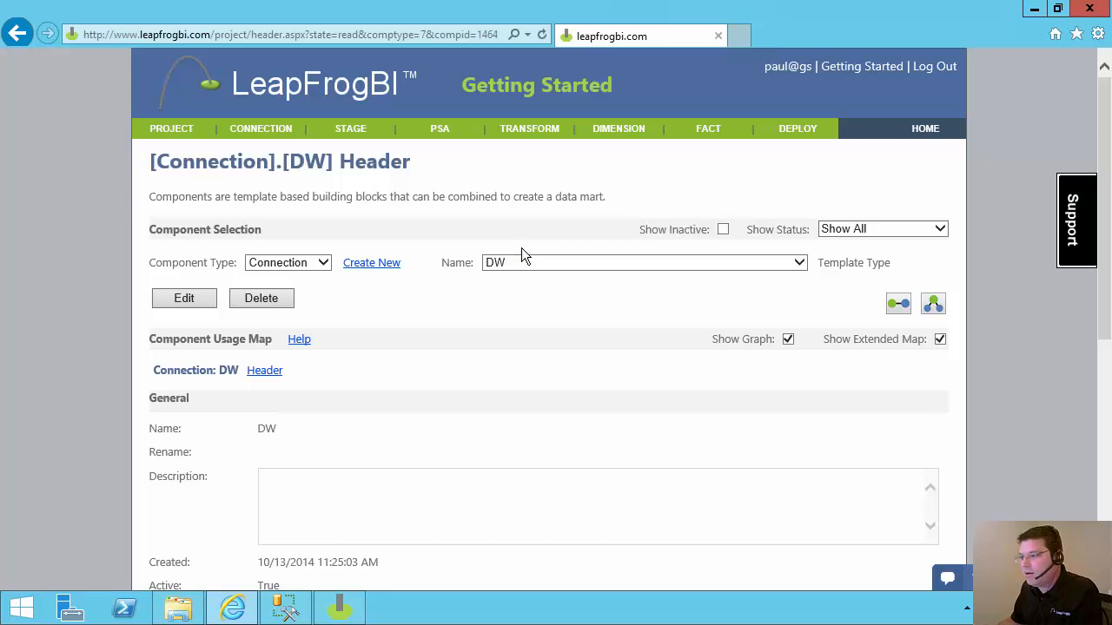
pyautogui.scroll(-5, 518, 325)
pyautogui.doubleClick(266, 341)
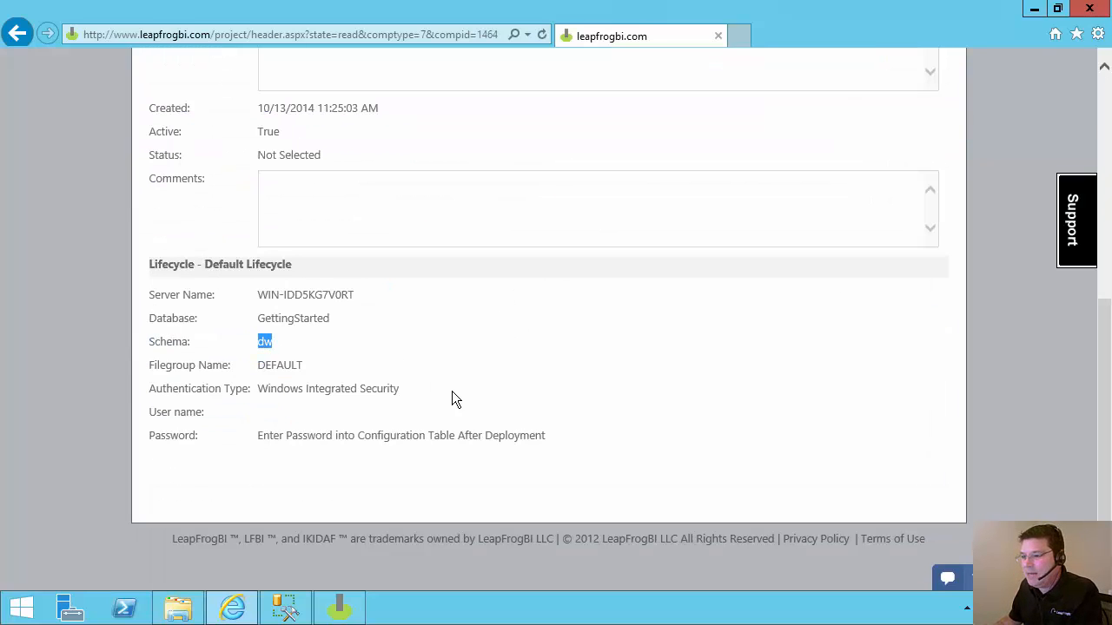
pyautogui.click(464, 403)
# - Open the Bulk Profile Upload page for stage components and enter GS as the batch name
pyautogui.scroll(5, 464, 404)
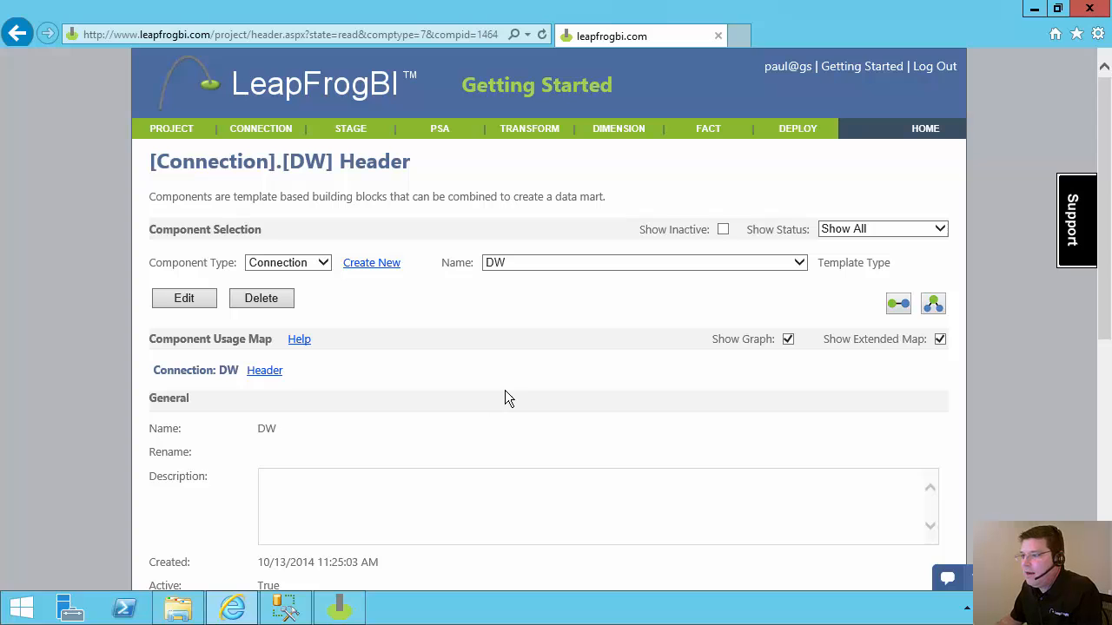
pyautogui.moveTo(350, 129)
pyautogui.click(346, 216)
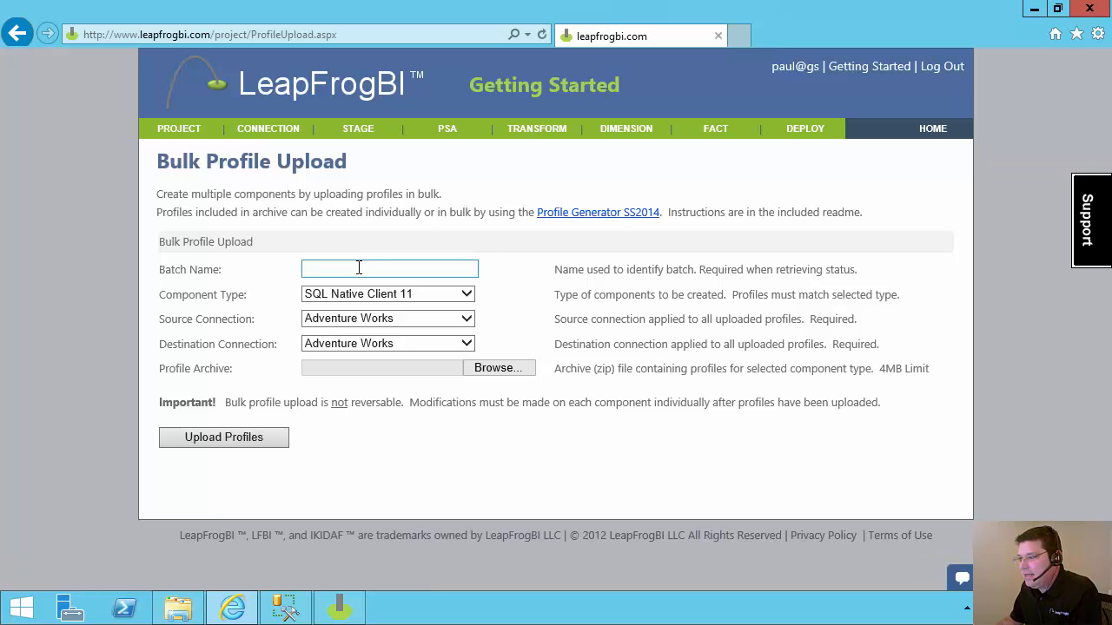
pyautogui.click(359, 269)
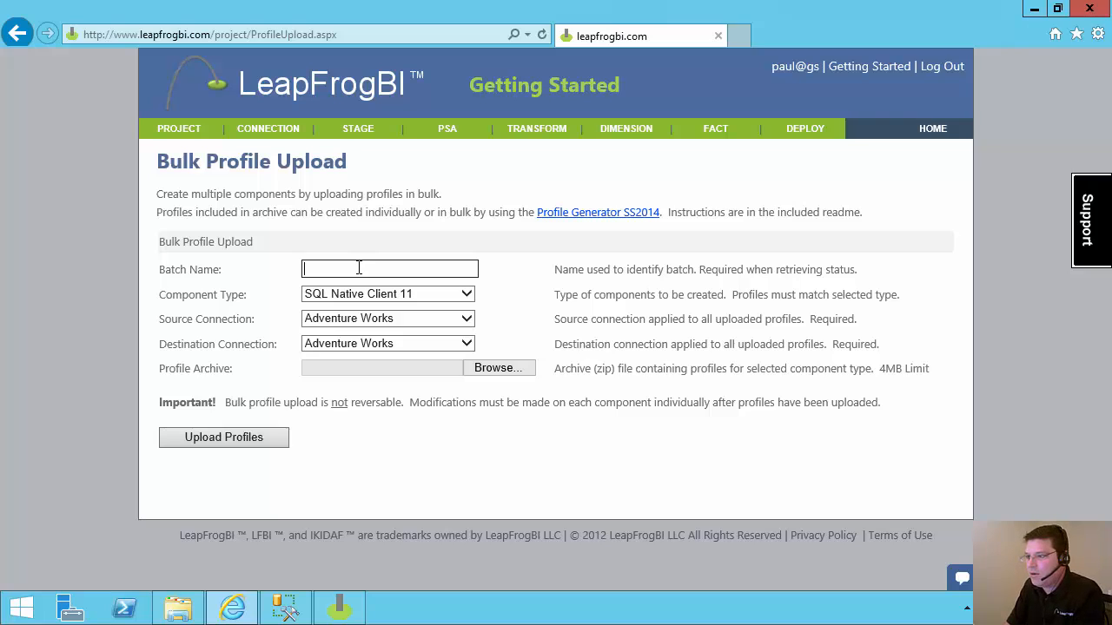
pyautogui.write('GS')
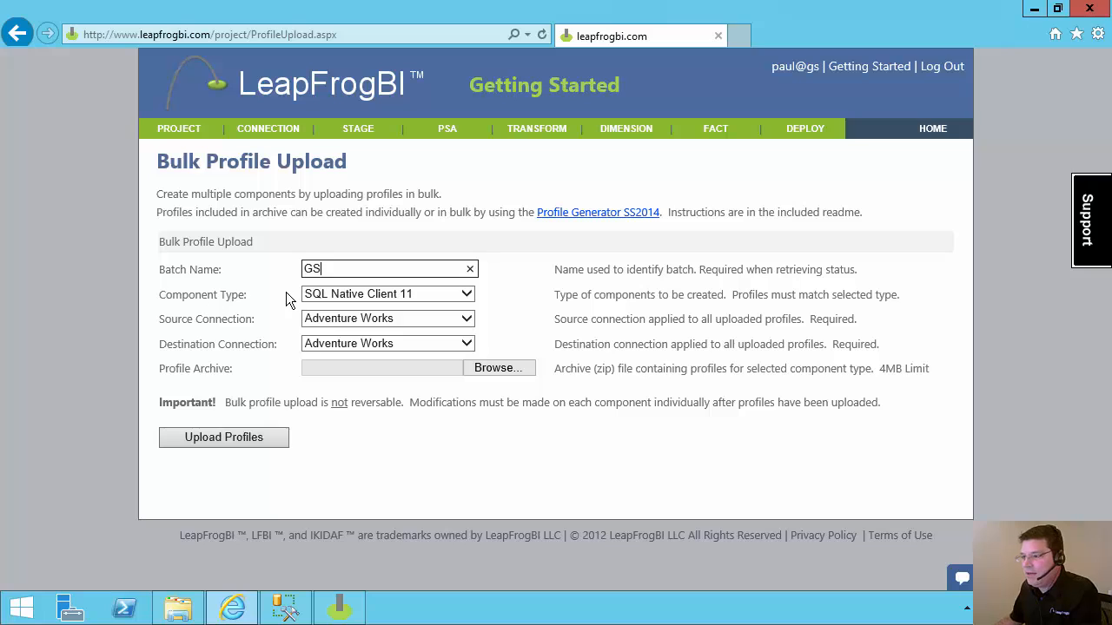
# - Set the component type to SQL Native Client 11, the source connection to Adventure Works and the destination connection to Stage
pyautogui.click(467, 295)
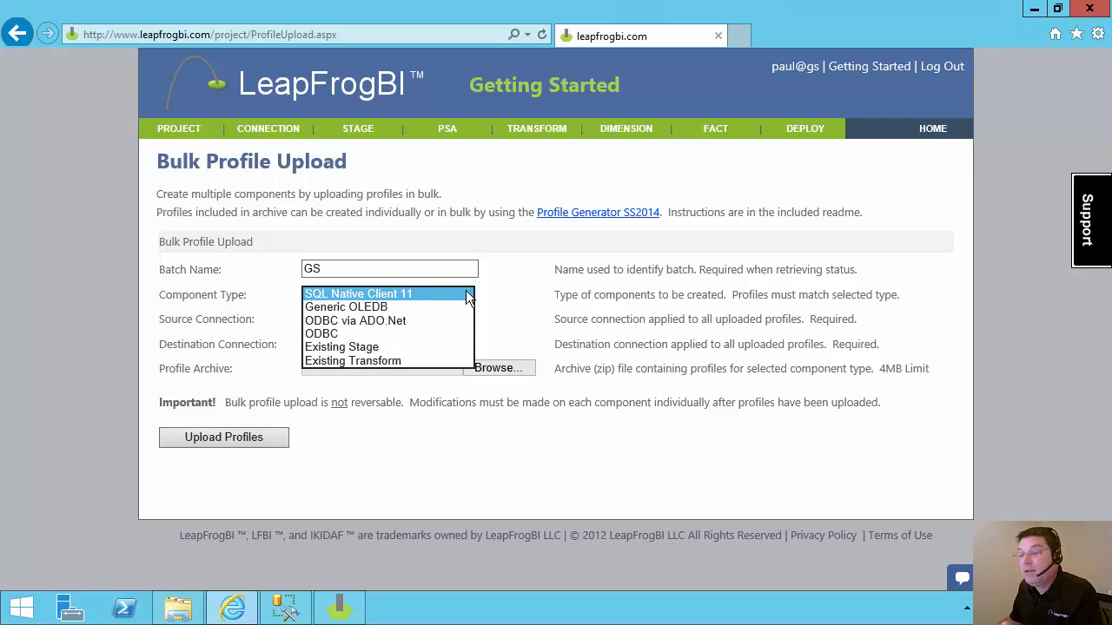
pyautogui.click(373, 294)
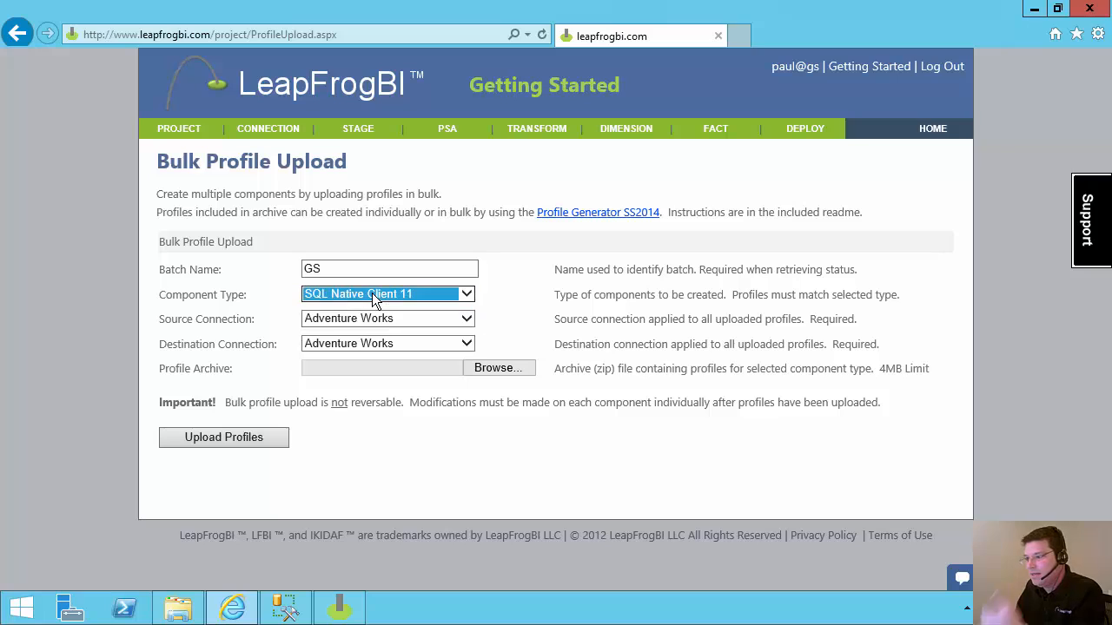
pyautogui.click(466, 320)
pyautogui.click(469, 319)
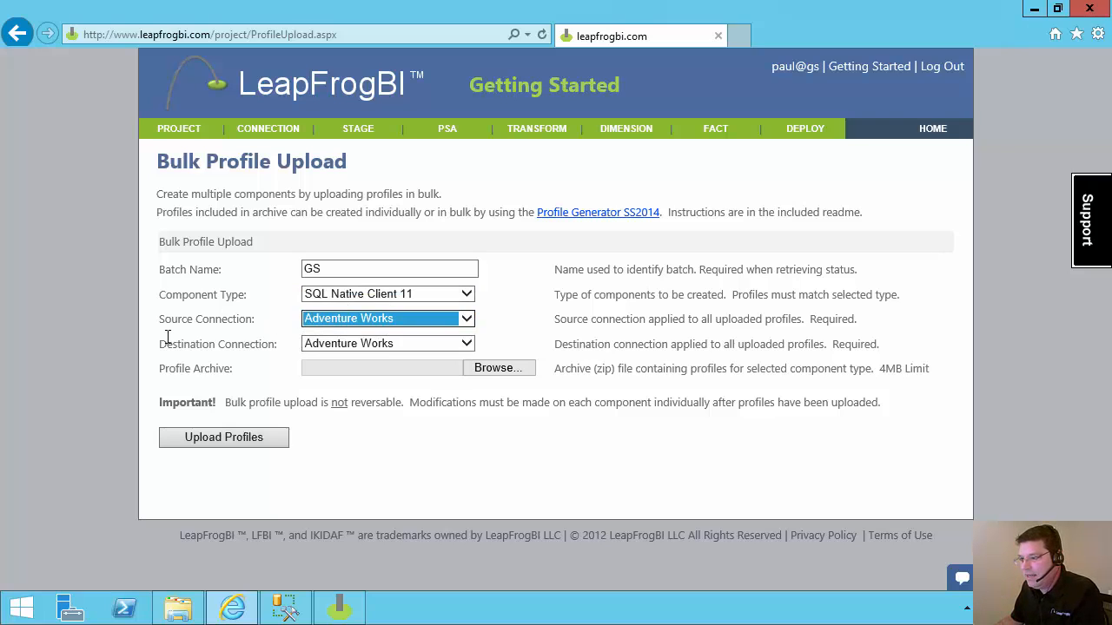
pyautogui.click(467, 344)
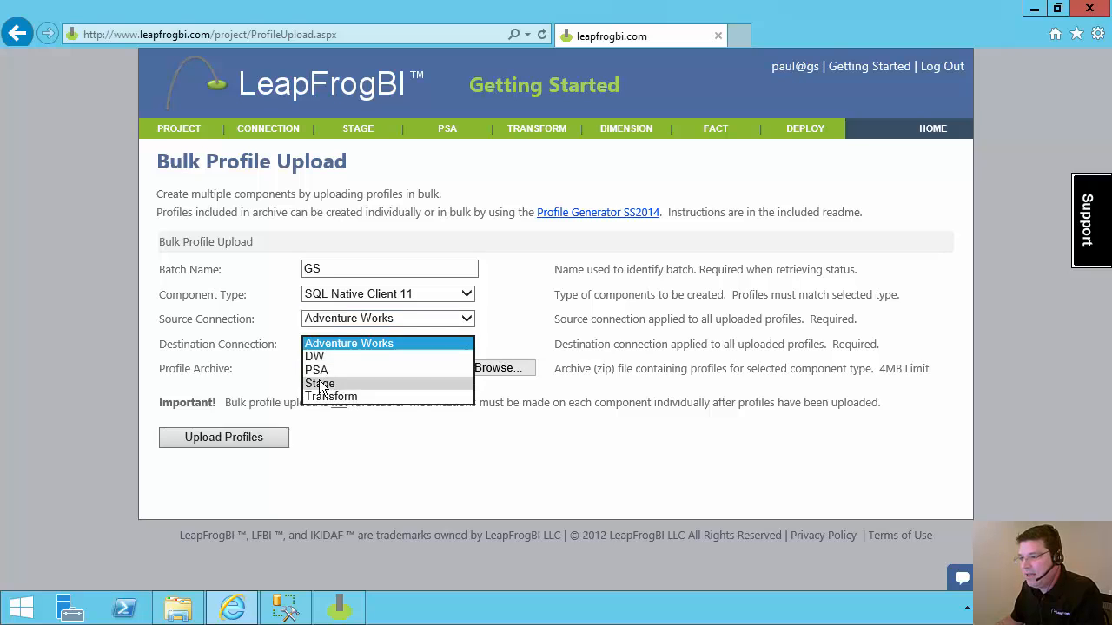
pyautogui.click(330, 383)
# - Choose GS.zip from the LeapFrogBI Profile Generator SS2014 Profiles folder as the profile archive and upload the profiles
pyautogui.click(329, 369)
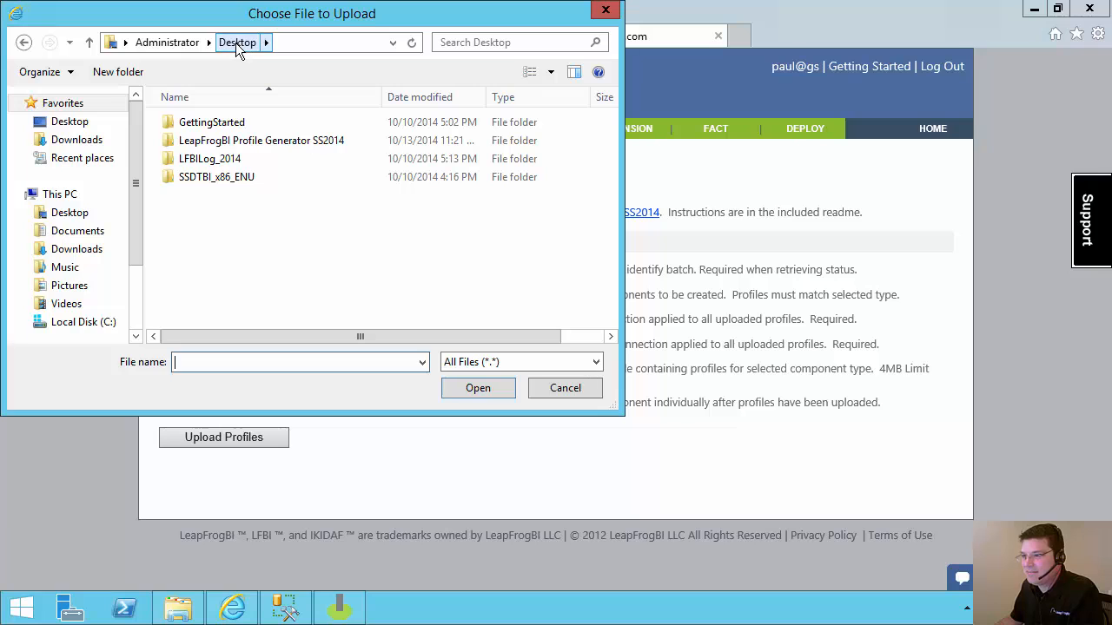
pyautogui.doubleClick(216, 140)
pyautogui.doubleClick(206, 124)
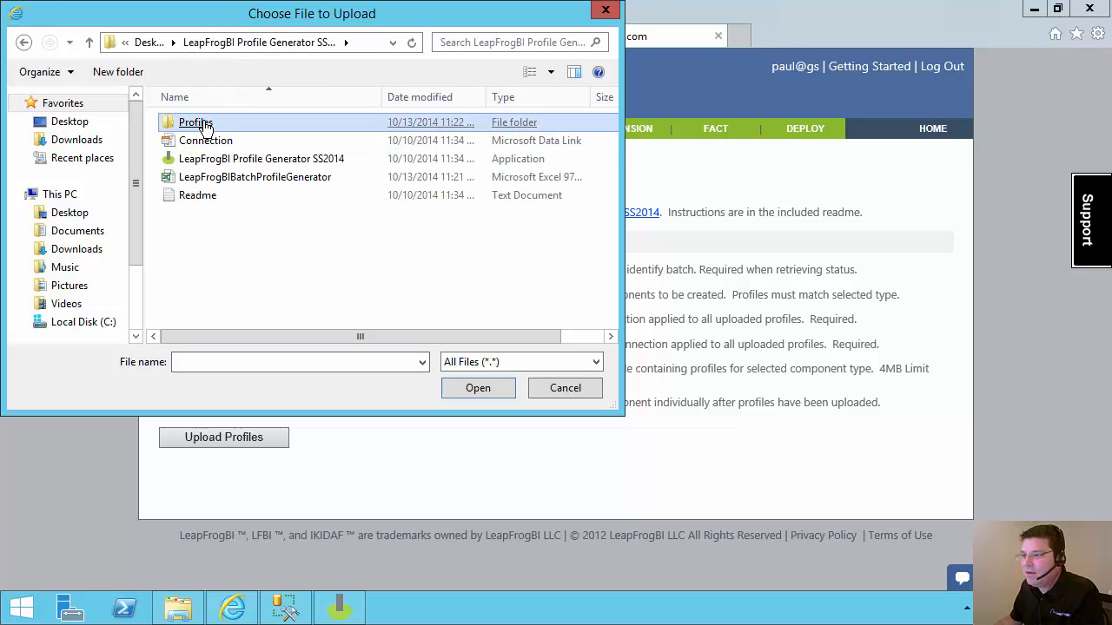
pyautogui.doubleClick(181, 141)
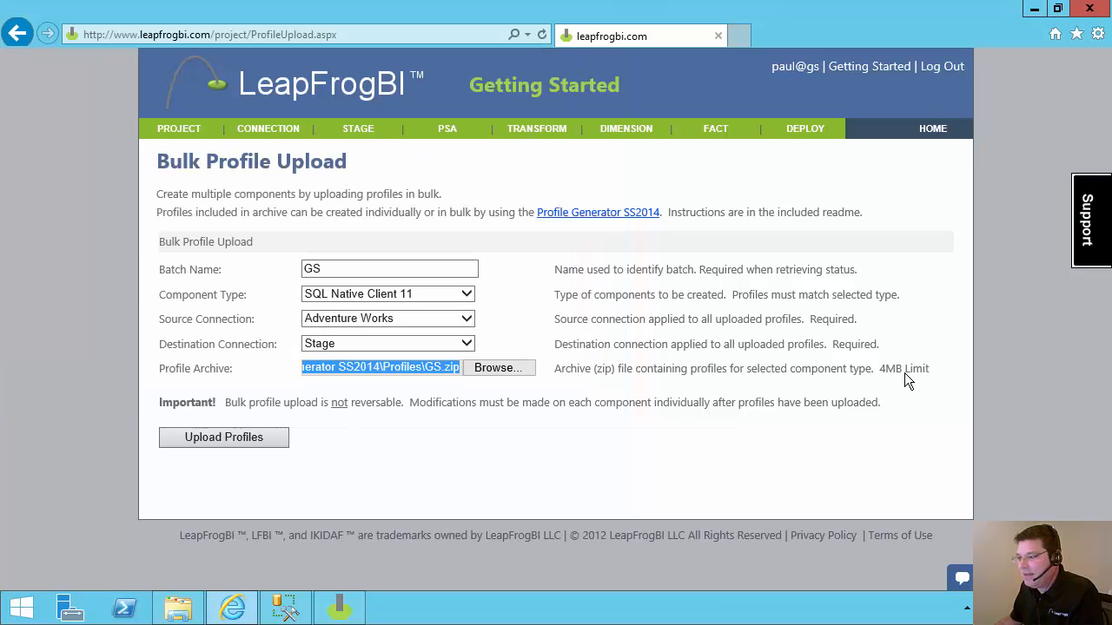
pyautogui.click(226, 437)
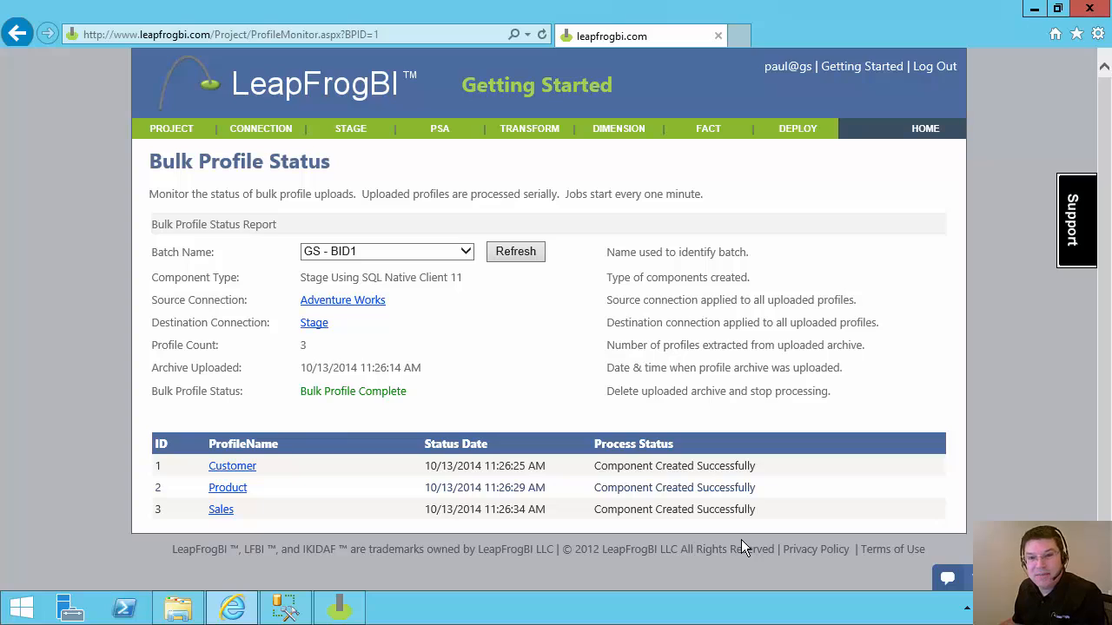
# - Review the GS batch's upload status, and check the source and destination connections in the Customer stage component's header
pyautogui.tripleClick(612, 381)
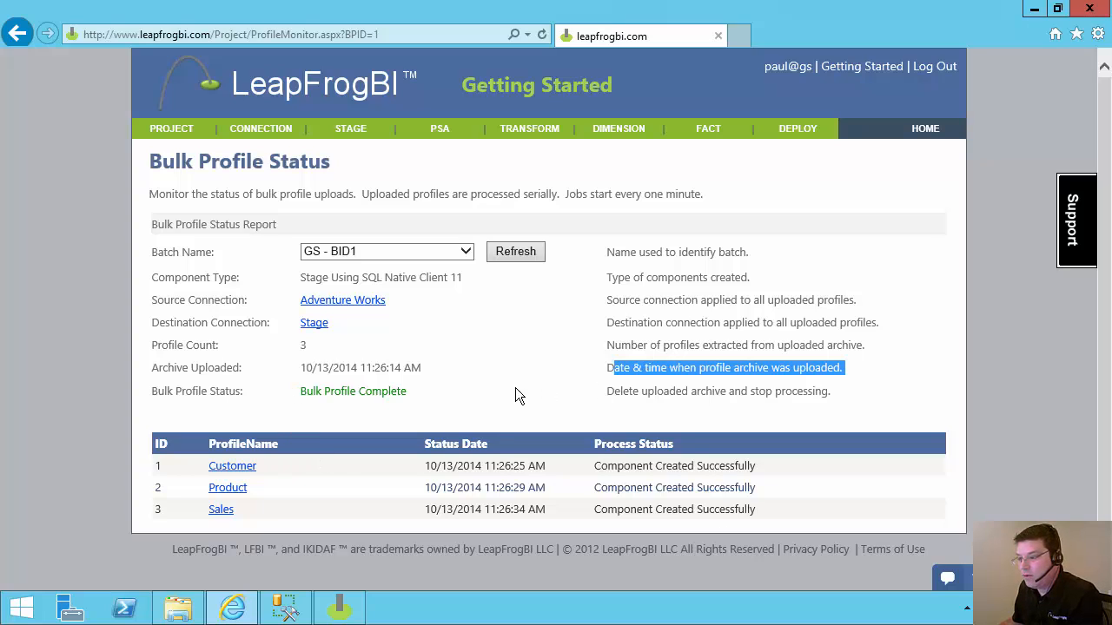
pyautogui.moveTo(342, 391); pyautogui.dragTo(367, 396)
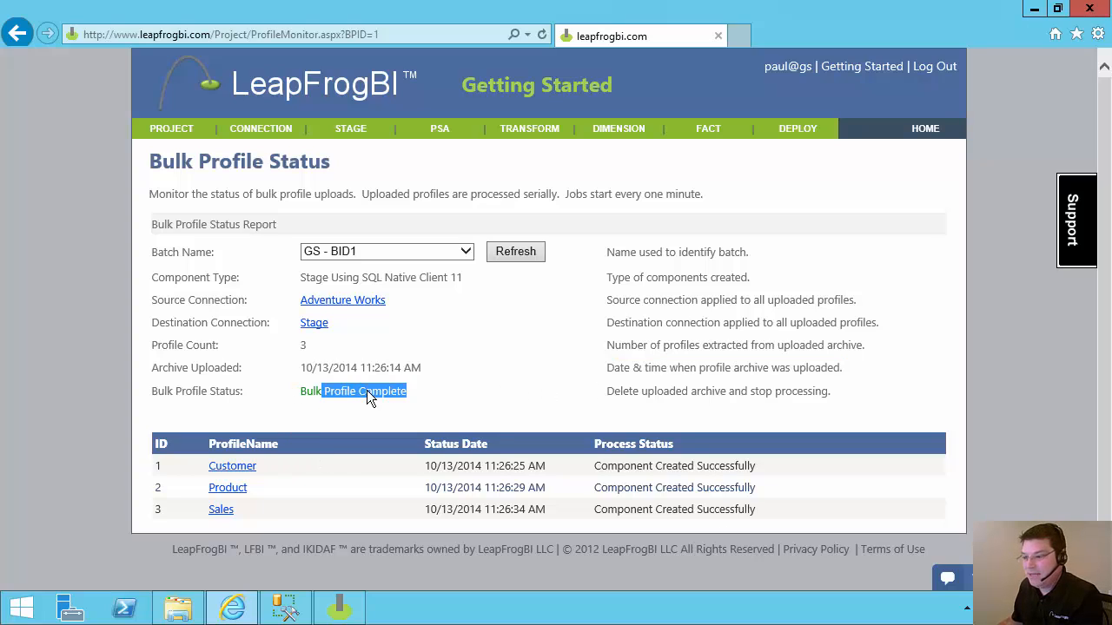
pyautogui.click(229, 469)
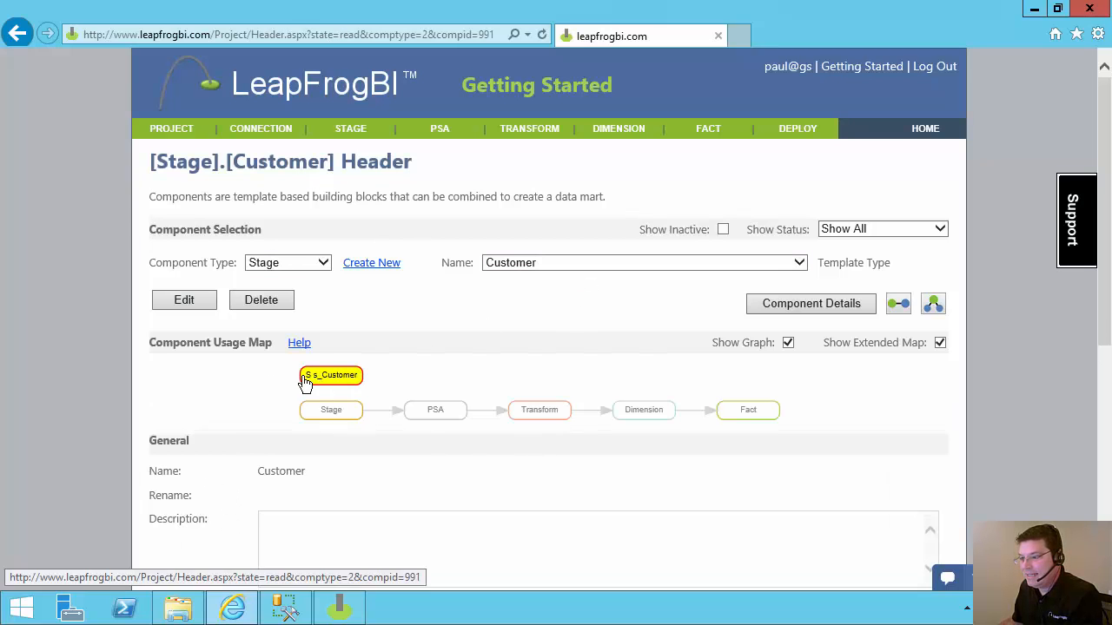
pyautogui.scroll(-5, 433, 376)
pyautogui.moveTo(257, 387); pyautogui.dragTo(310, 384)
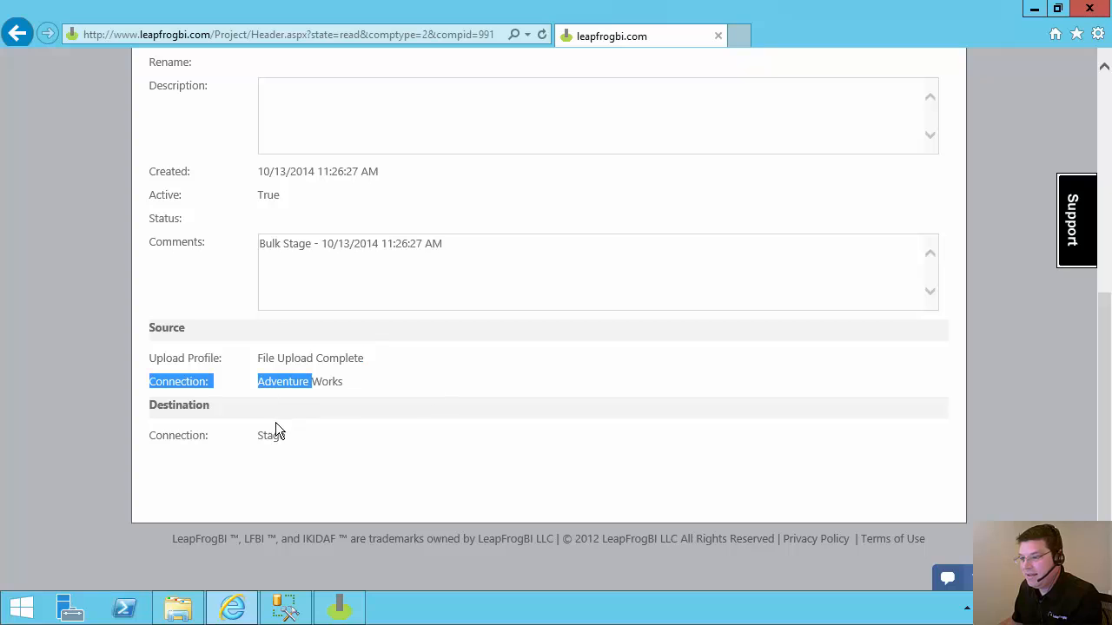
pyautogui.moveTo(259, 436); pyautogui.dragTo(340, 459)
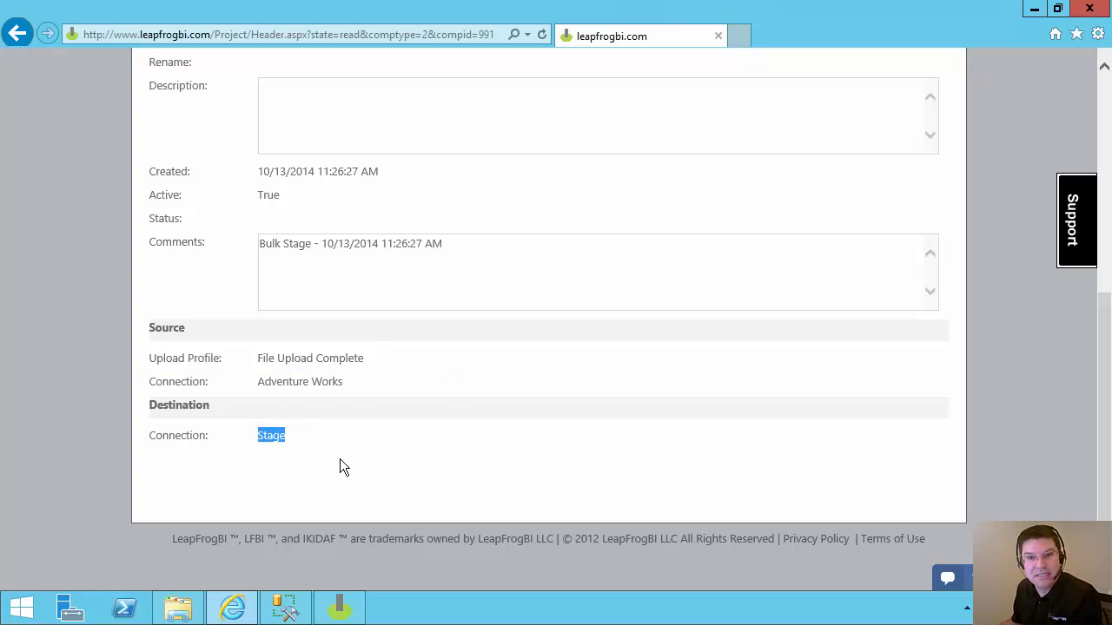
# - Open the Customer stage component's details, review its field list and expand the profile source query
pyautogui.scroll(5, 521, 426)
pyautogui.click(792, 303)
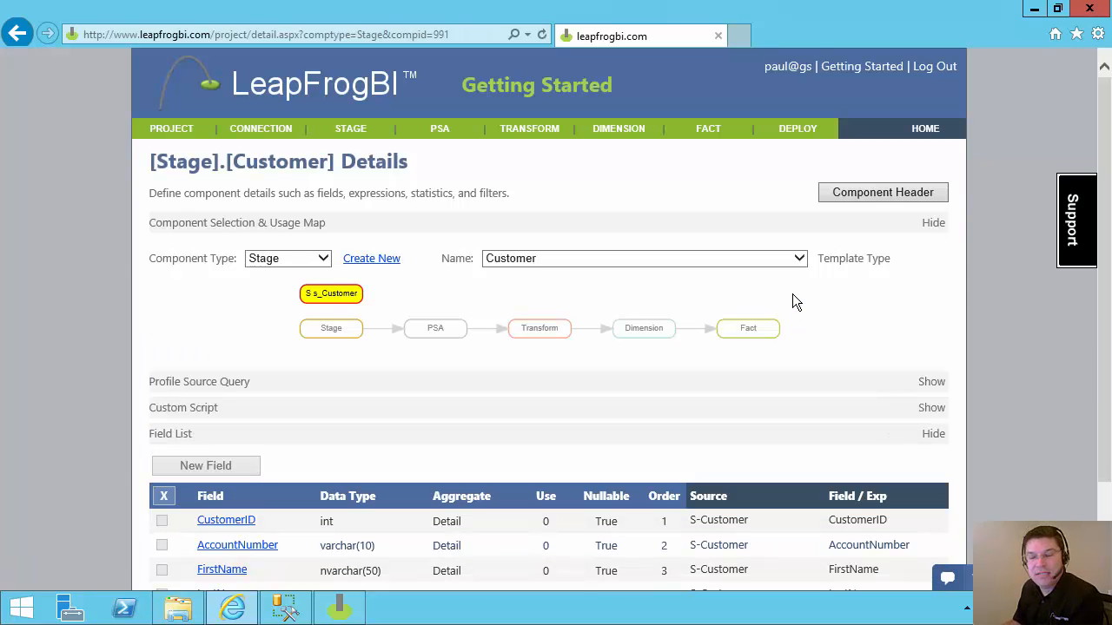
pyautogui.scroll(-2, 792, 295)
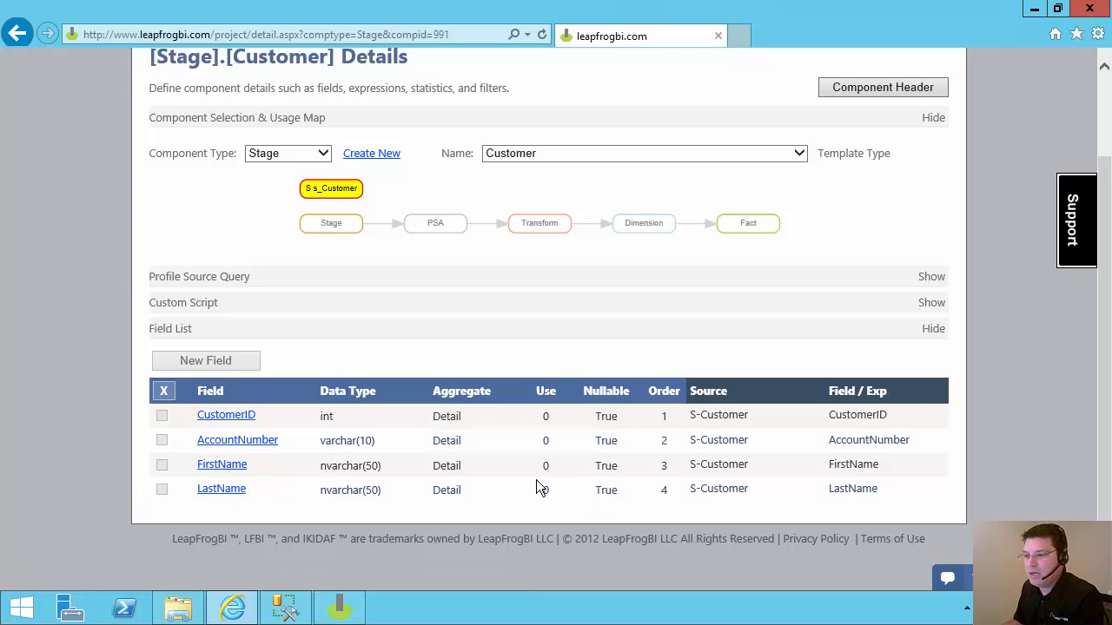
pyautogui.click(221, 277)
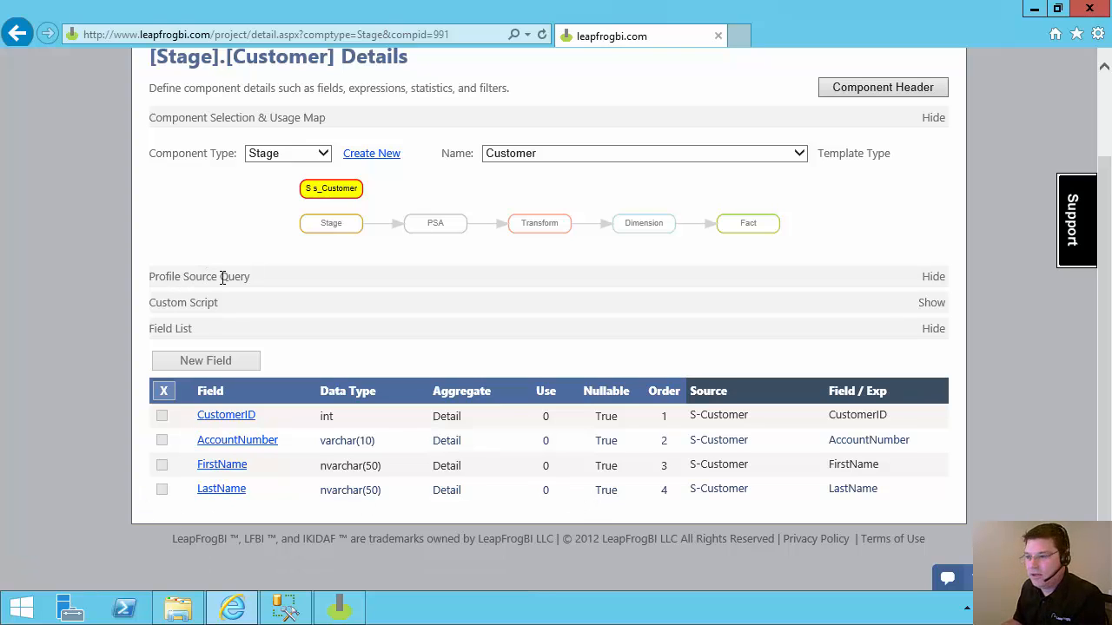